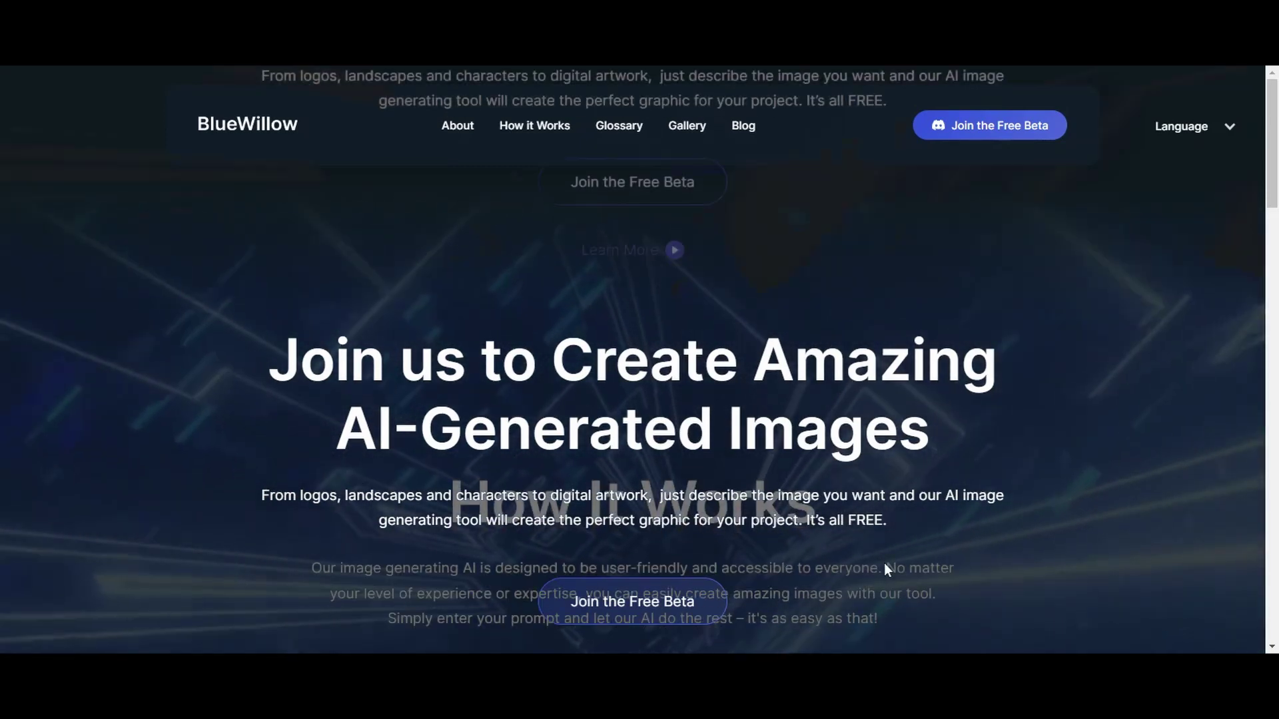
Step: Review the How It Works and creativity sections of the BlueWillow home page and replay the Superman-into-Batman sample video
scroll(884, 562, down, 4)
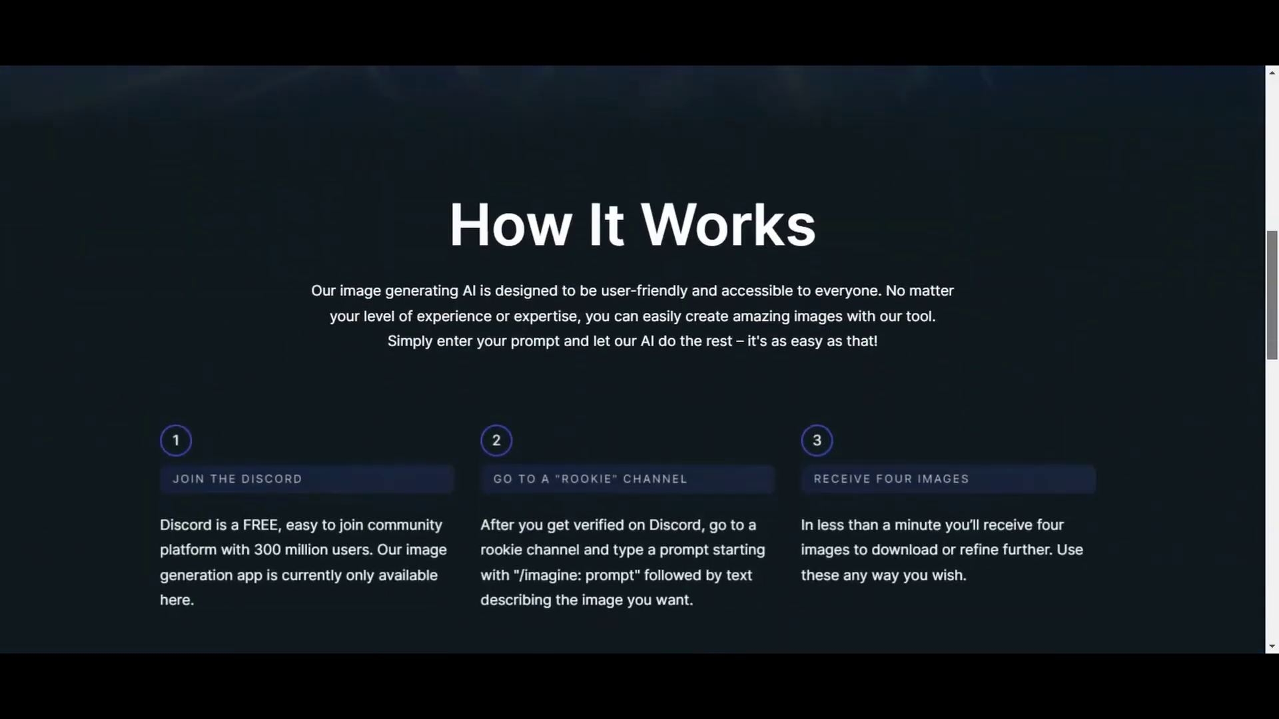
scroll(633, 359, up, 7)
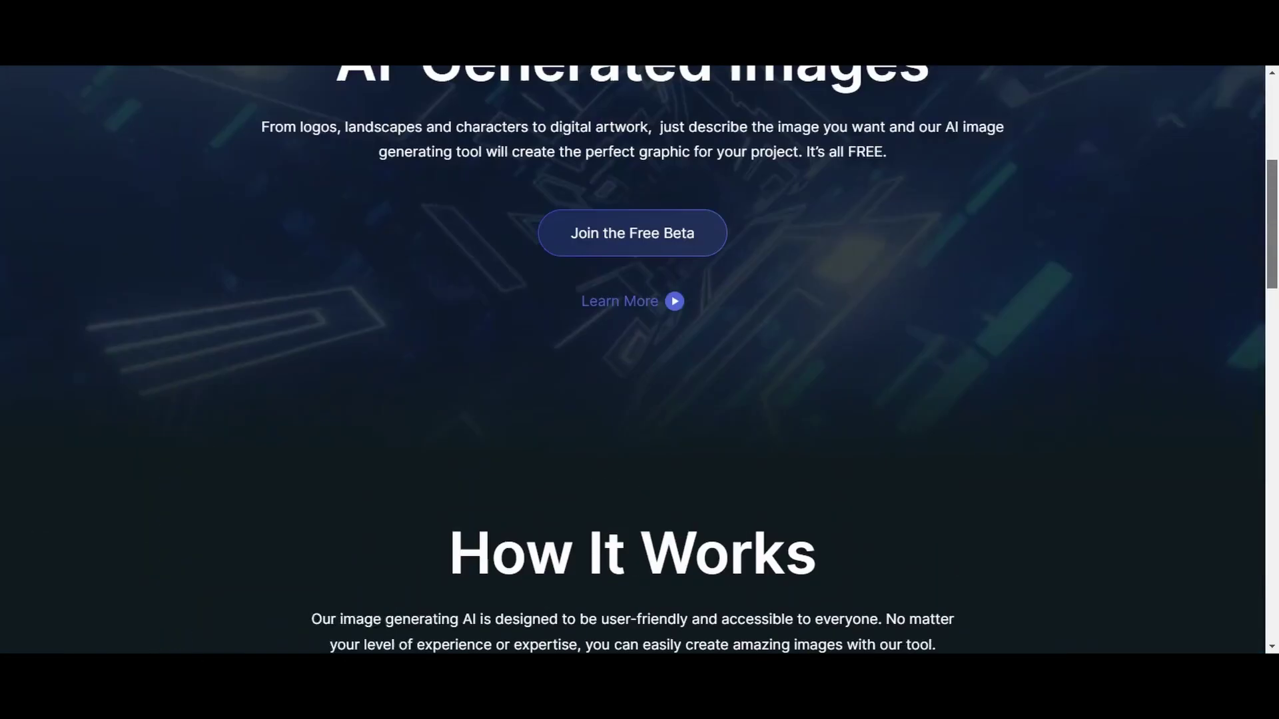
scroll(633, 359, up, 2)
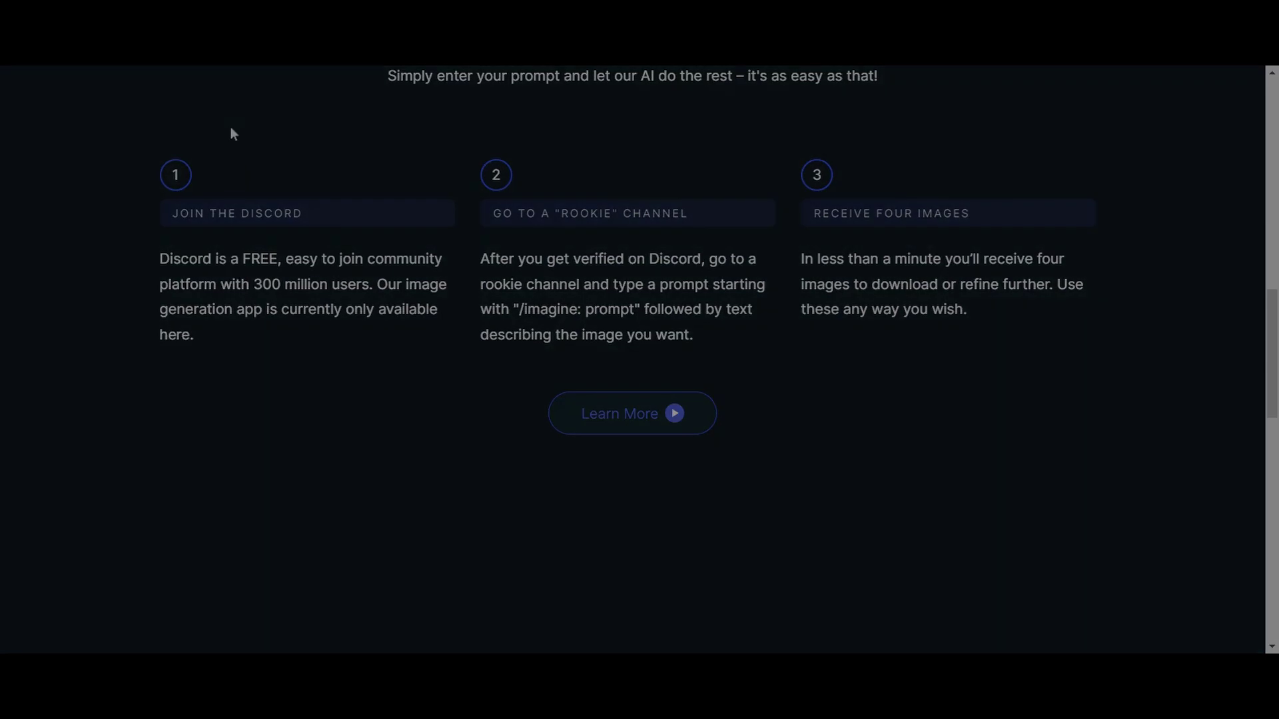
scroll(767, 469, up, 1)
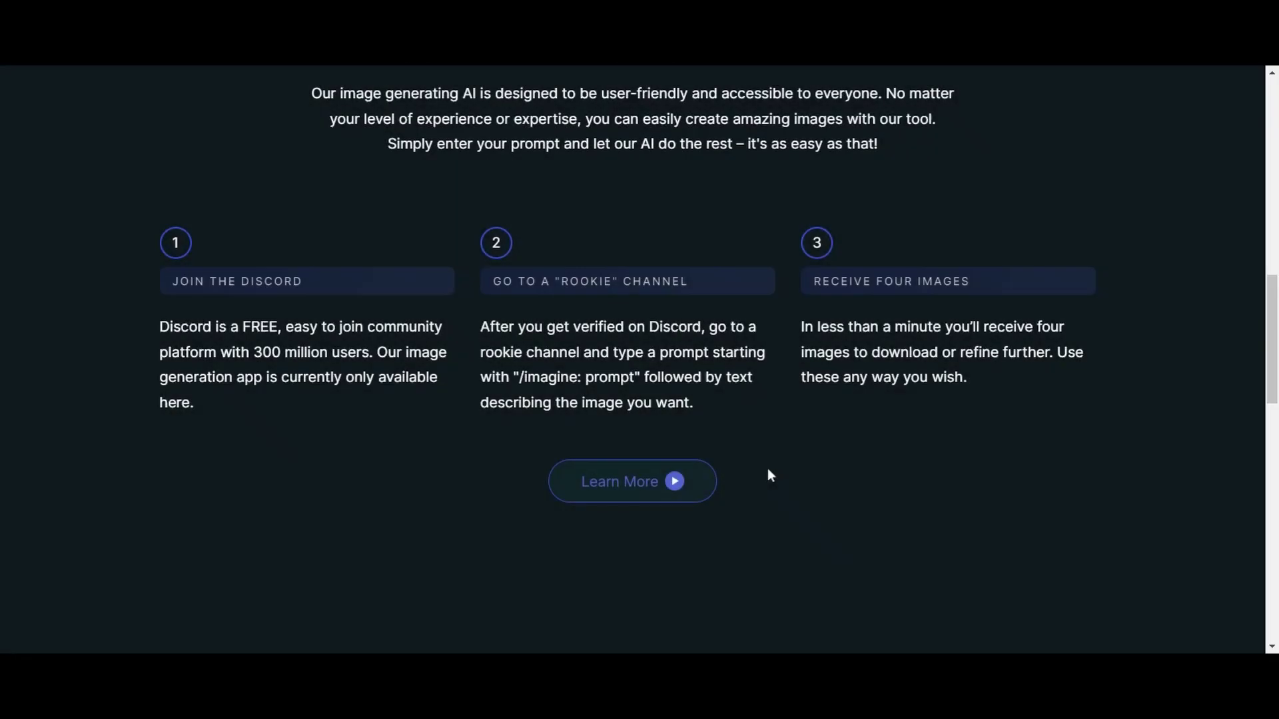
scroll(1242, 466, down, 8)
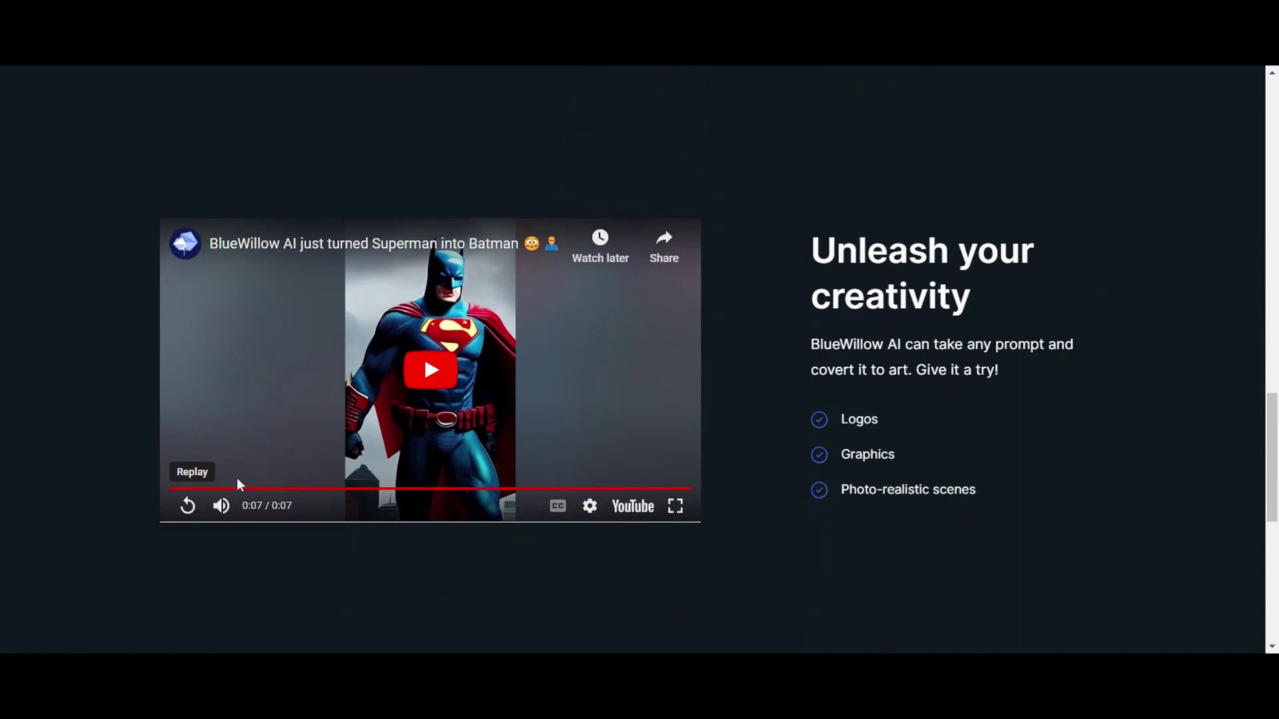
click(187, 506)
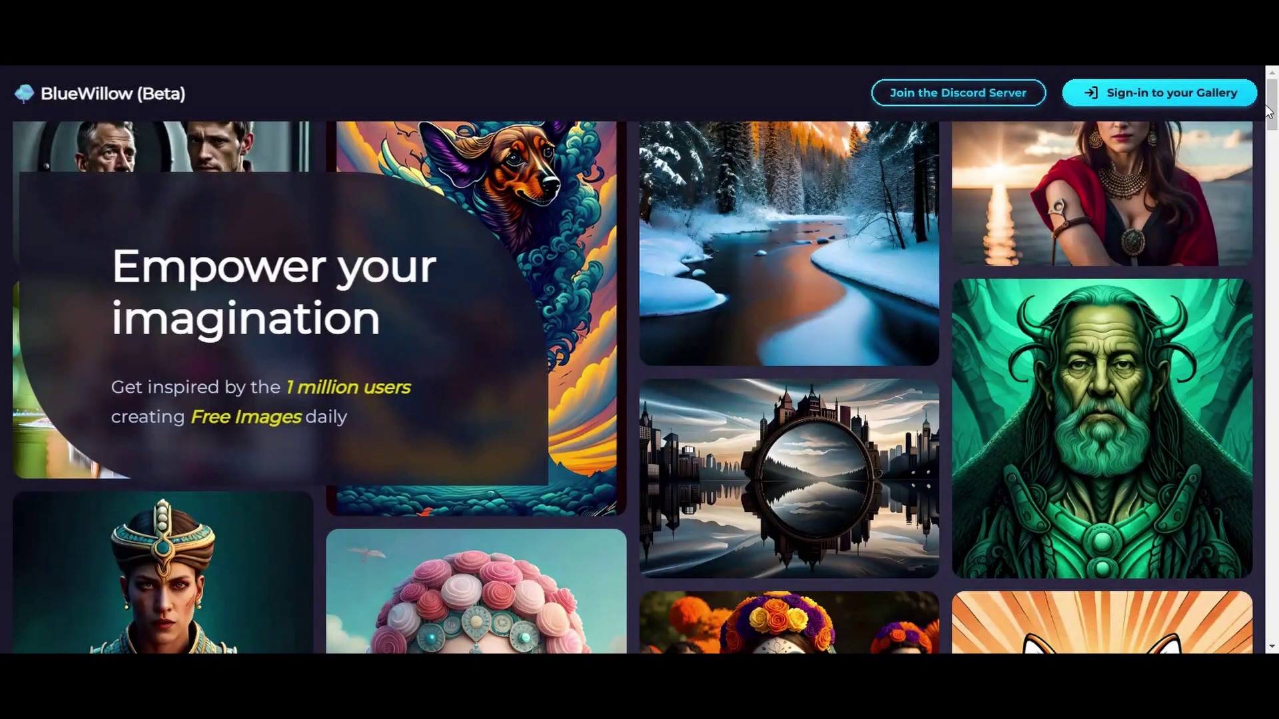
Step: Browse the BlueWillow image gallery and look through the documentation's FAQ and Getting Started pages
scroll(639, 386, down, 6)
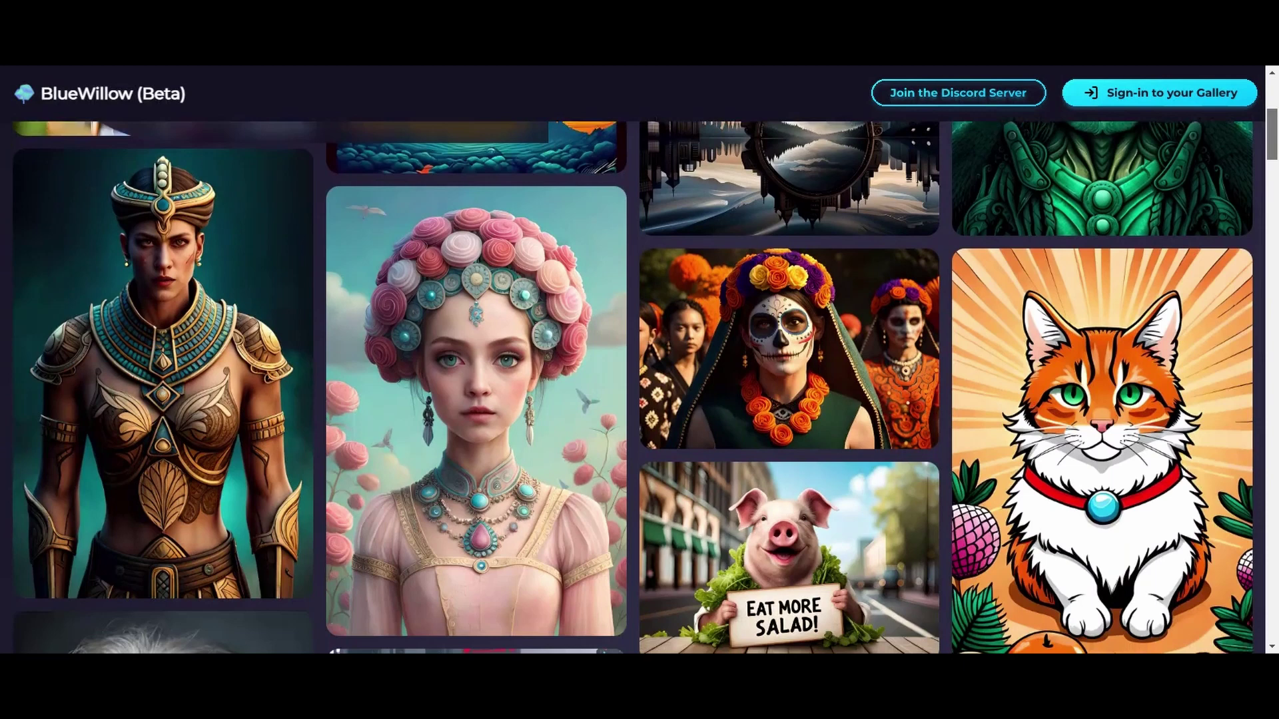
scroll(640, 387, down, 5)
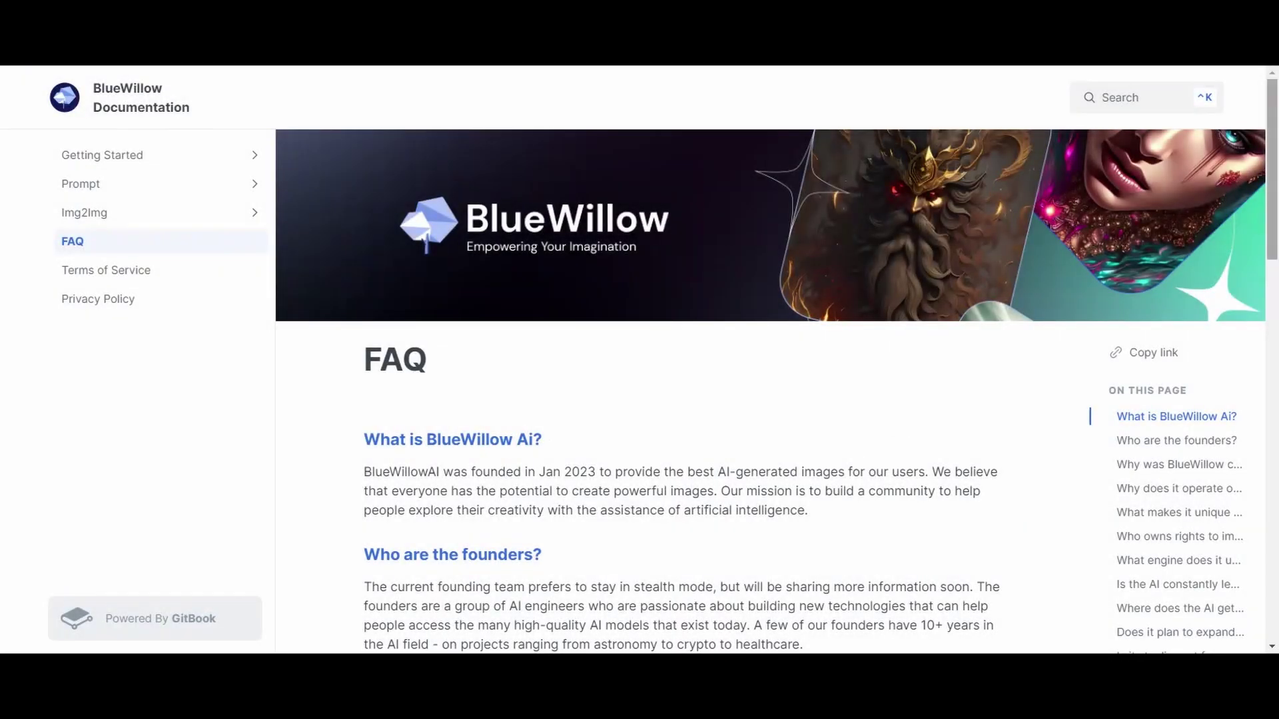
drag(1273, 208, 1273, 580)
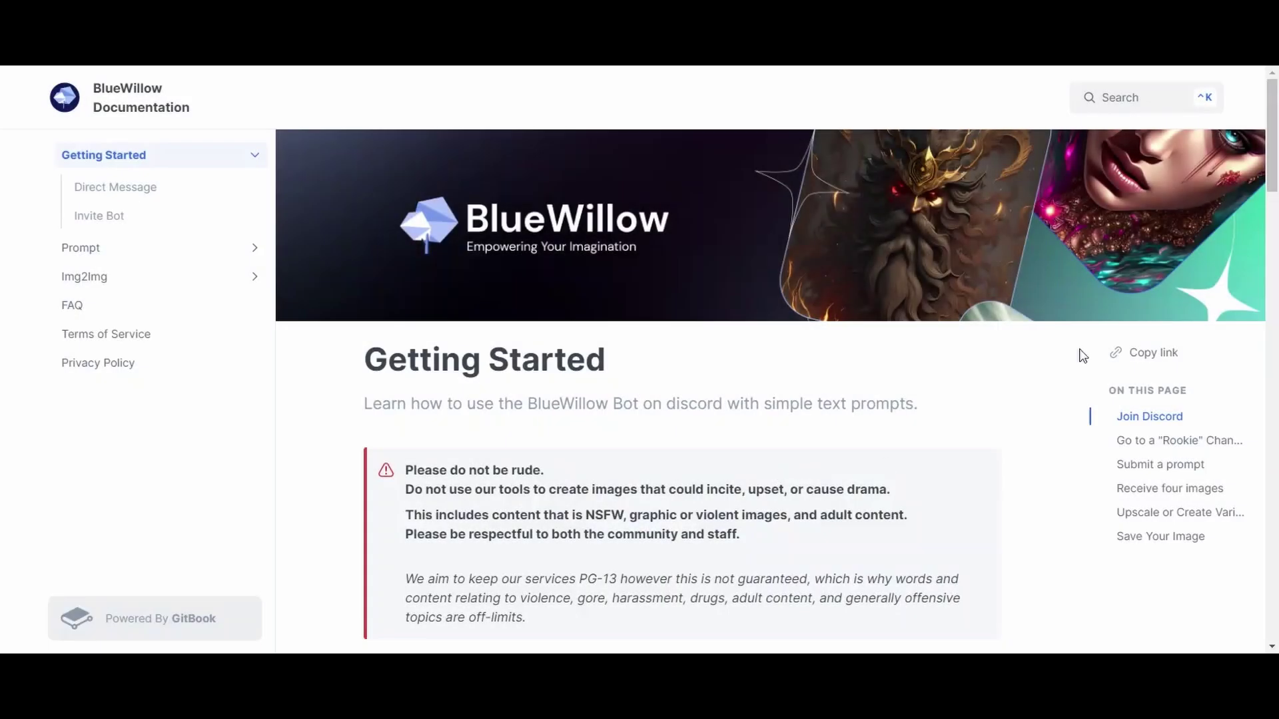
scroll(759, 393, down, 1)
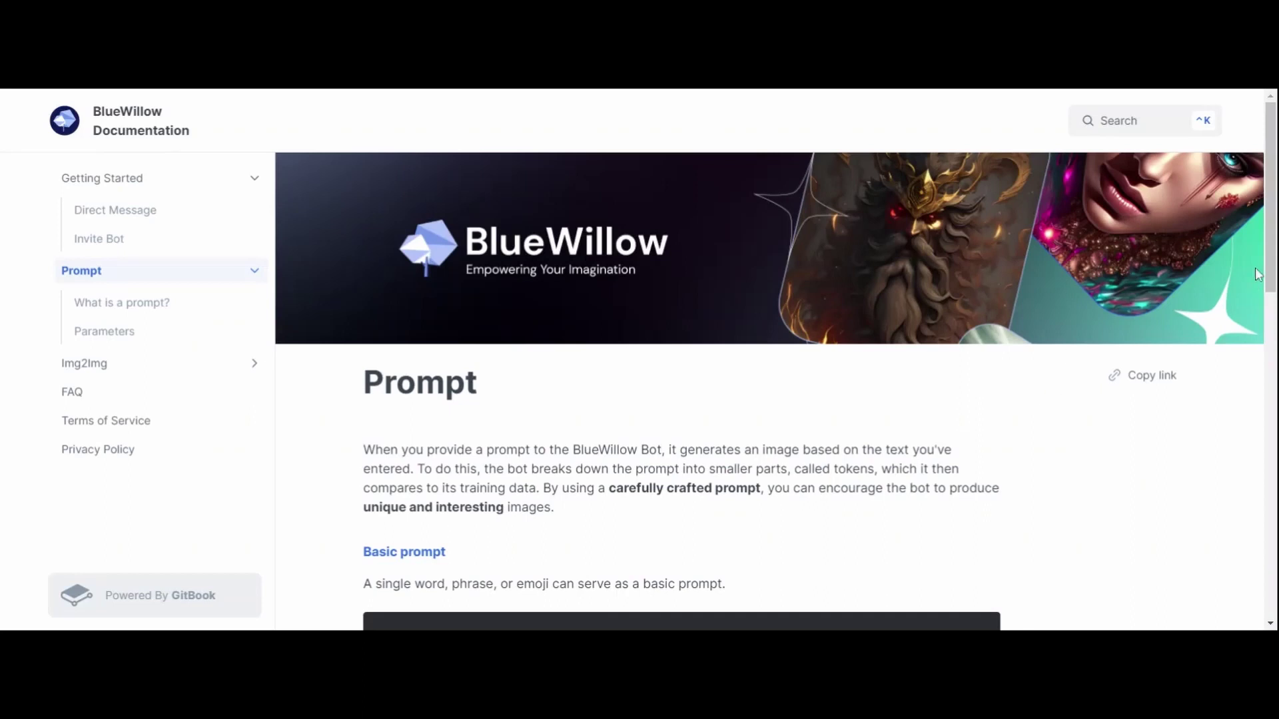
Step: Read the documentation's Prompt and Parameters pages, including the negative and aspect ratio commands
drag(1271, 230, 1273, 433)
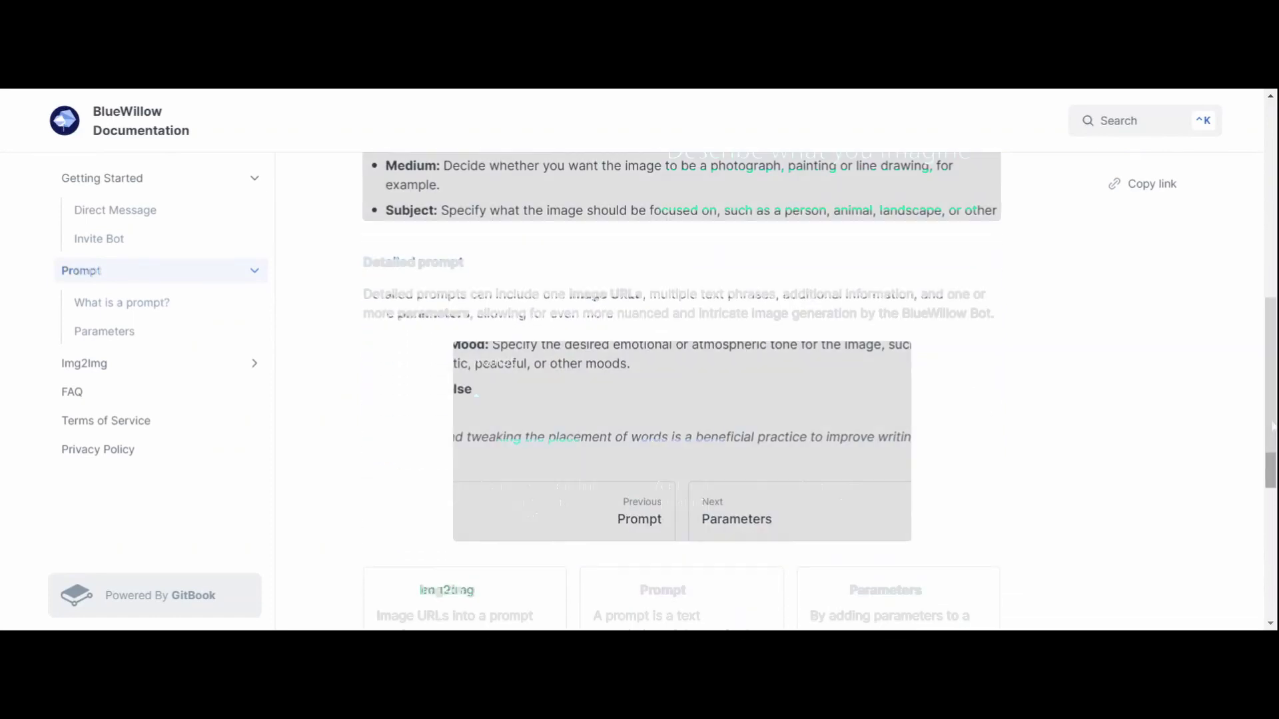
click(142, 334)
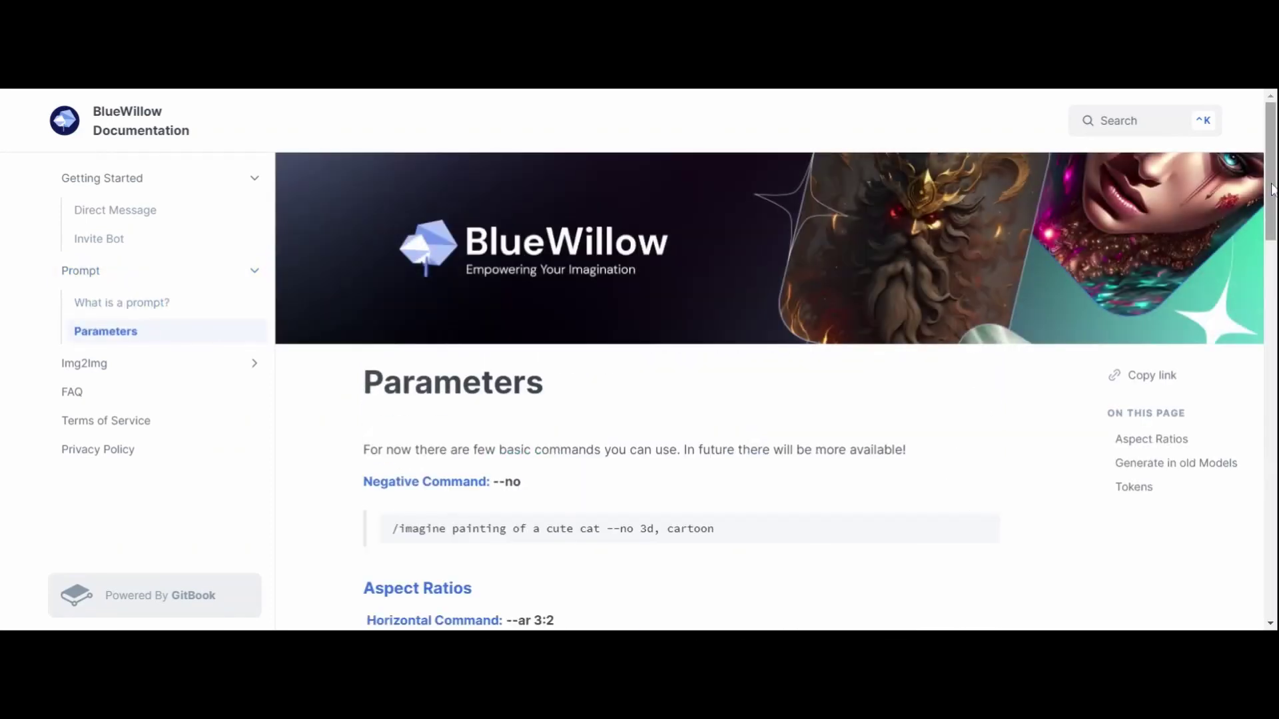
drag(1272, 189, 1272, 273)
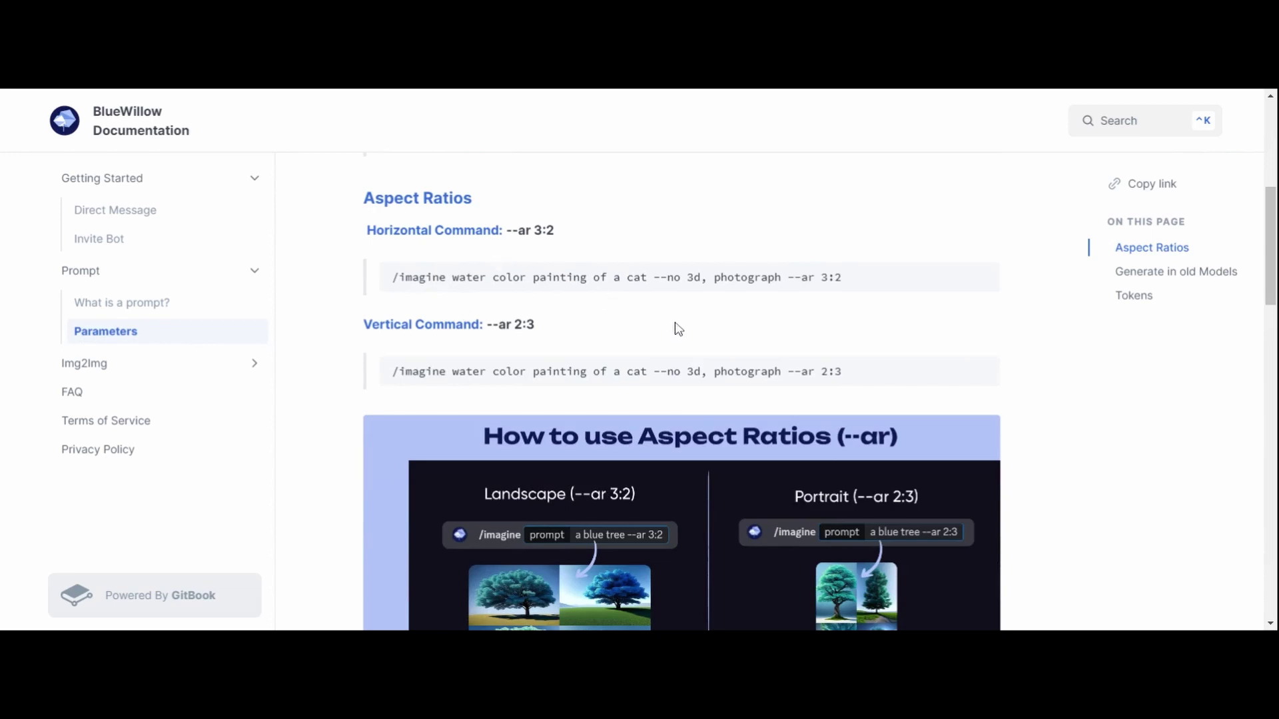
scroll(680, 393, down, 5)
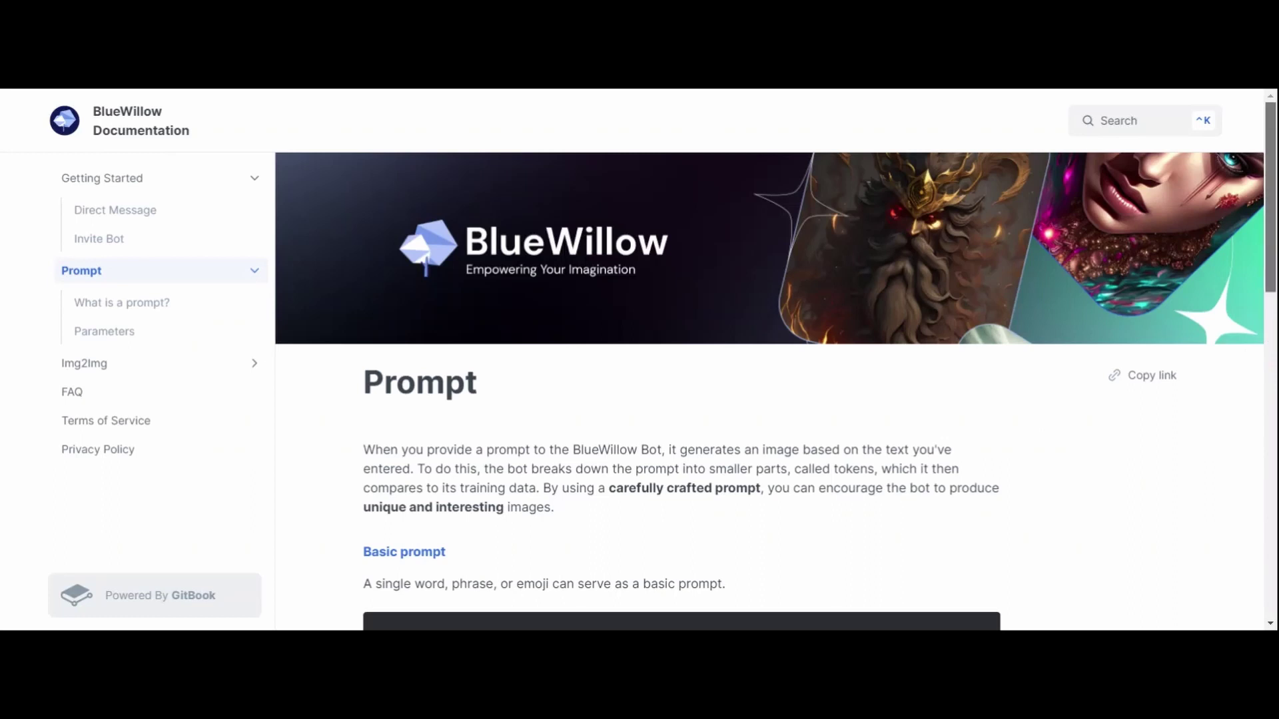
Step: Examine the basic and detailed prompt examples on the documentation's Prompt page
scroll(770, 392, down, 6)
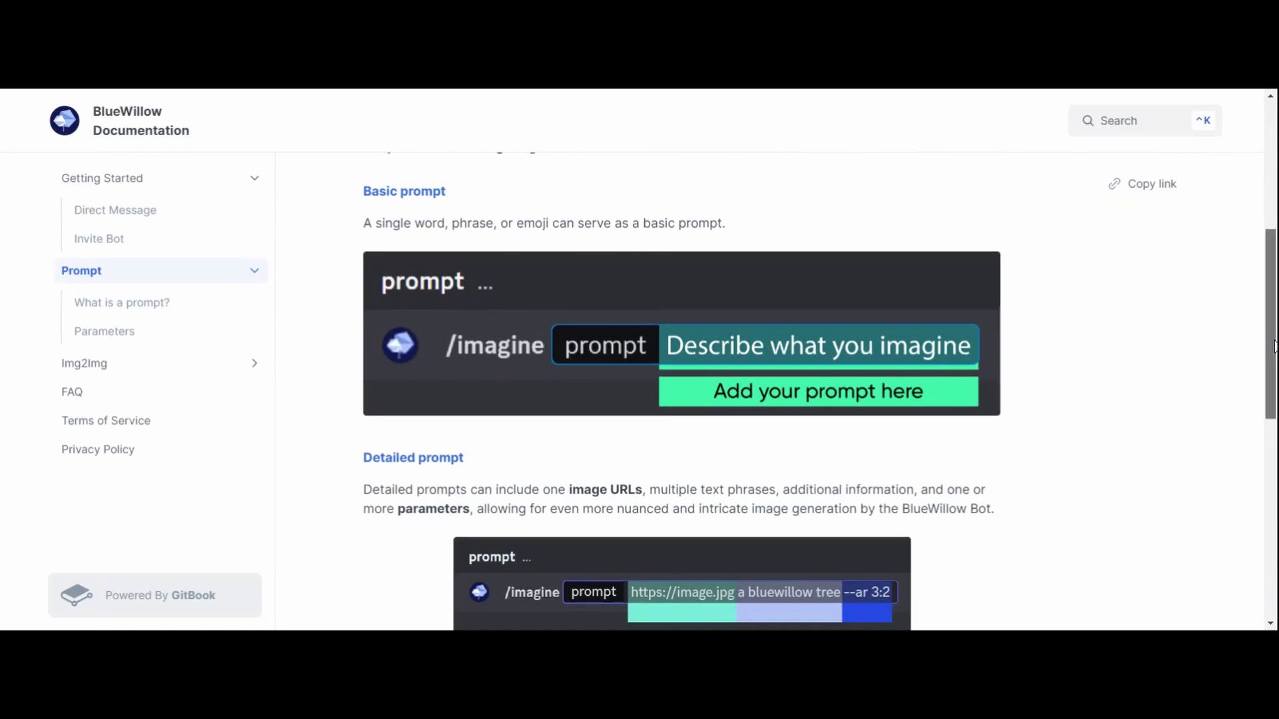
drag(1273, 347, 1273, 420)
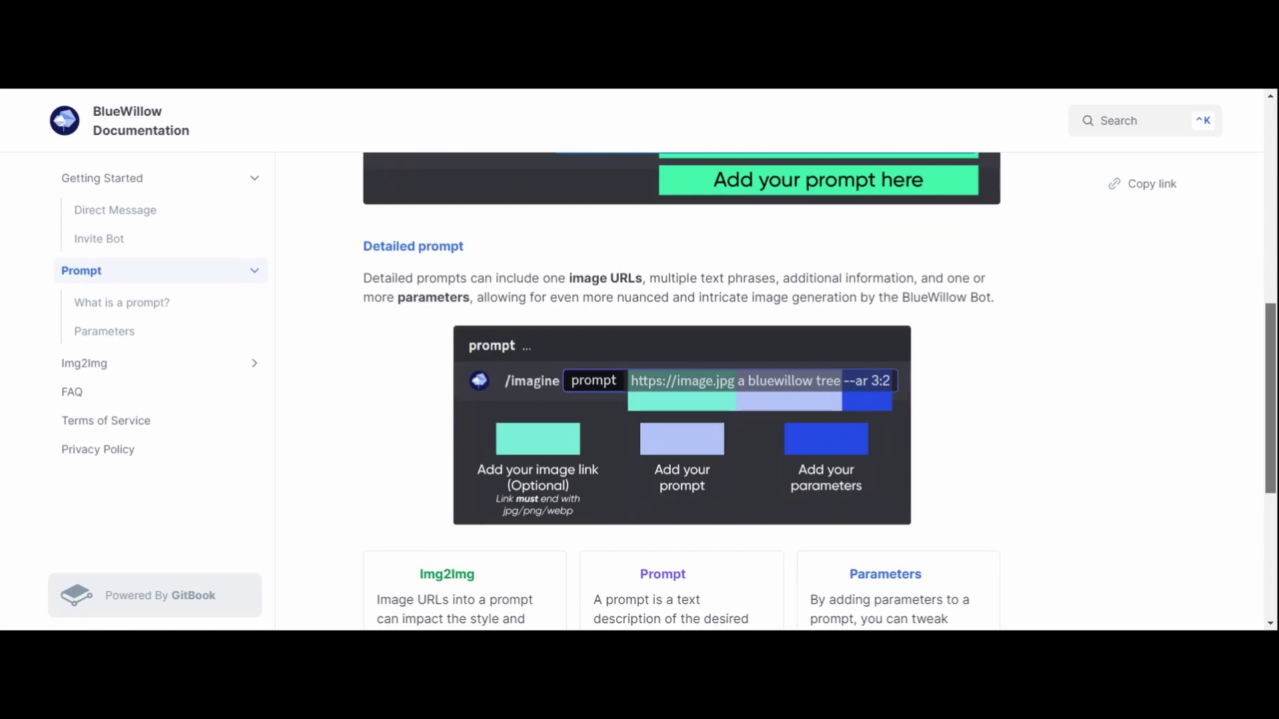
drag(1274, 419, 1274, 495)
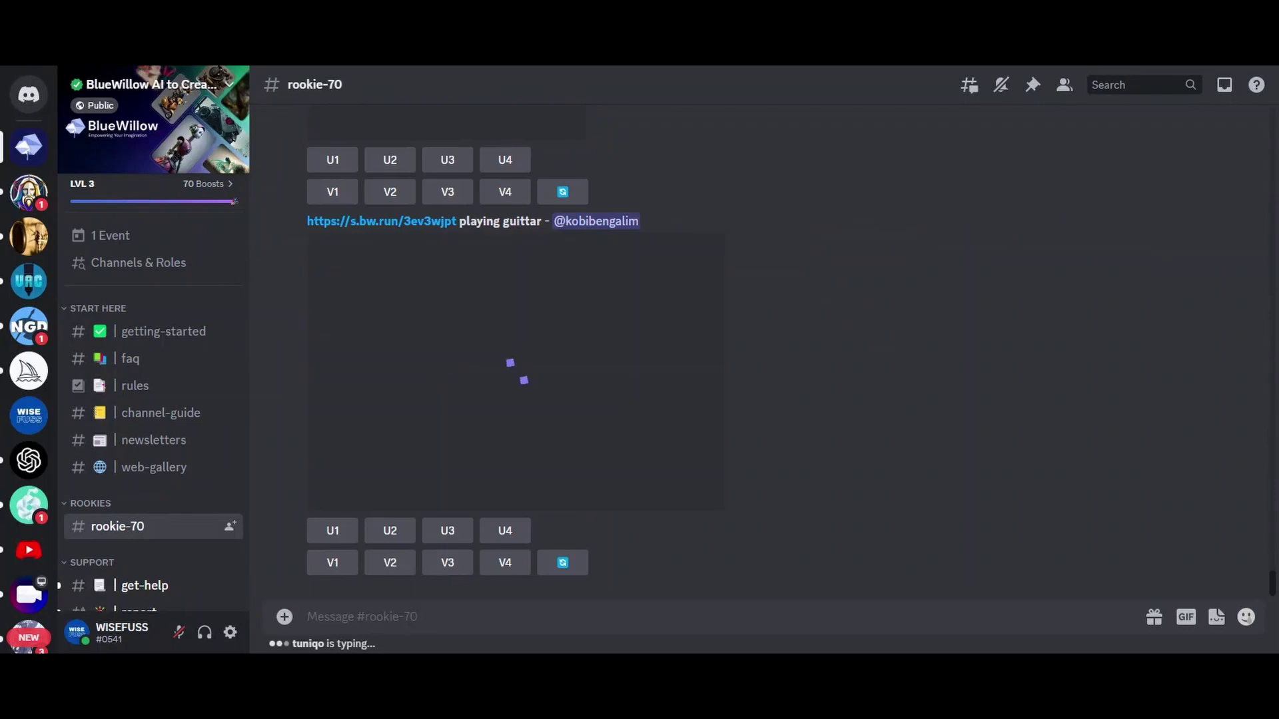
Step: Switch to Discord and enter the /imagine prompt "A joker with a purple hat standing on mars with Elo Musk's photo in his hand and smoking a cigar"
text(/im)
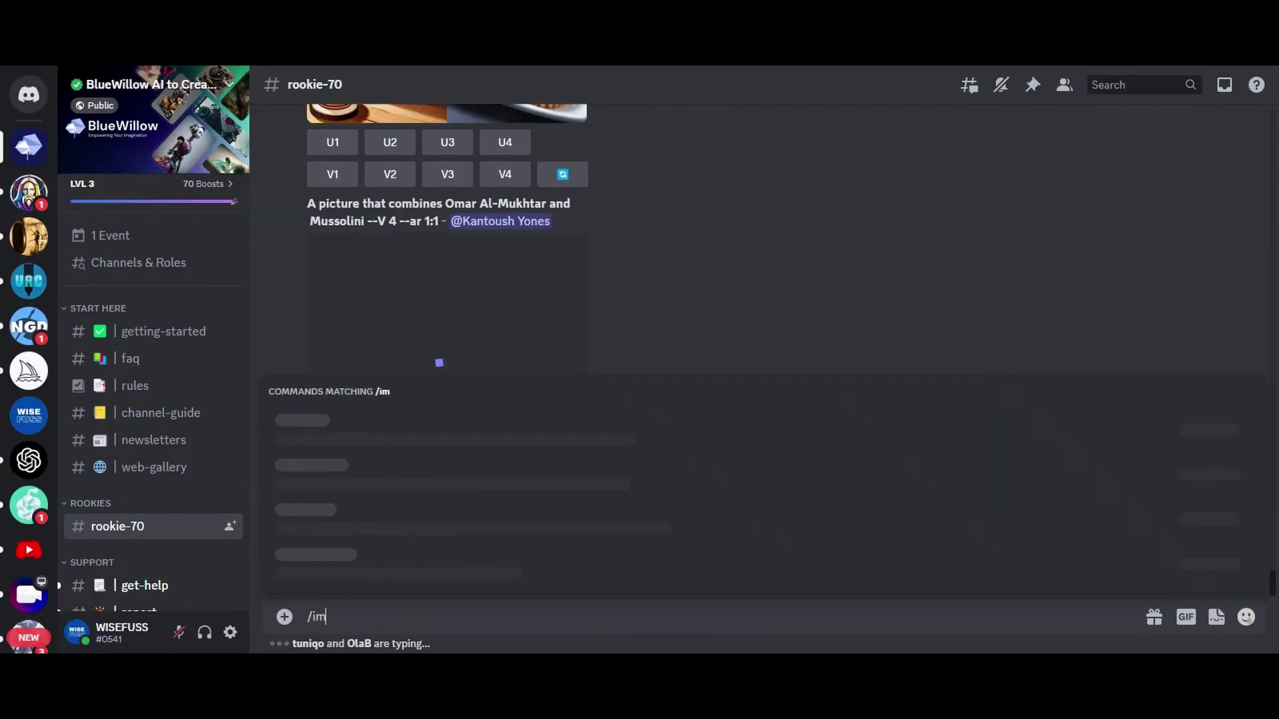
text(agin)
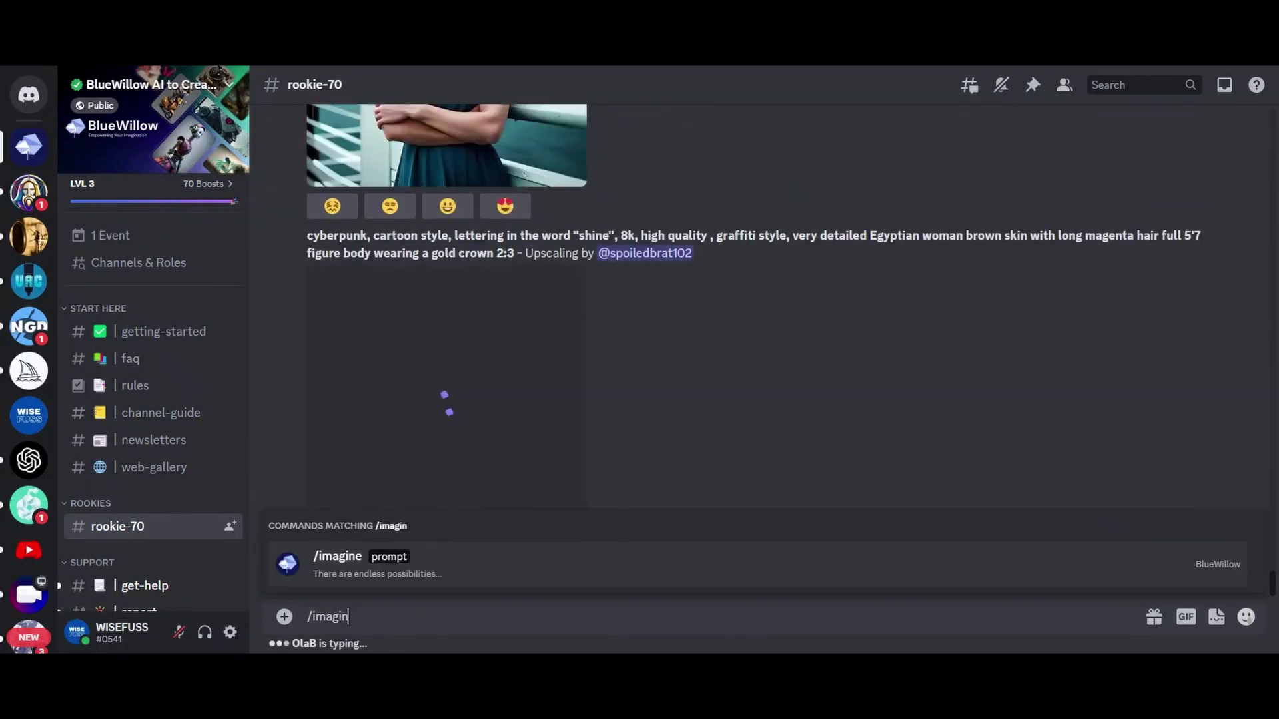
text(e)
key(Tab)
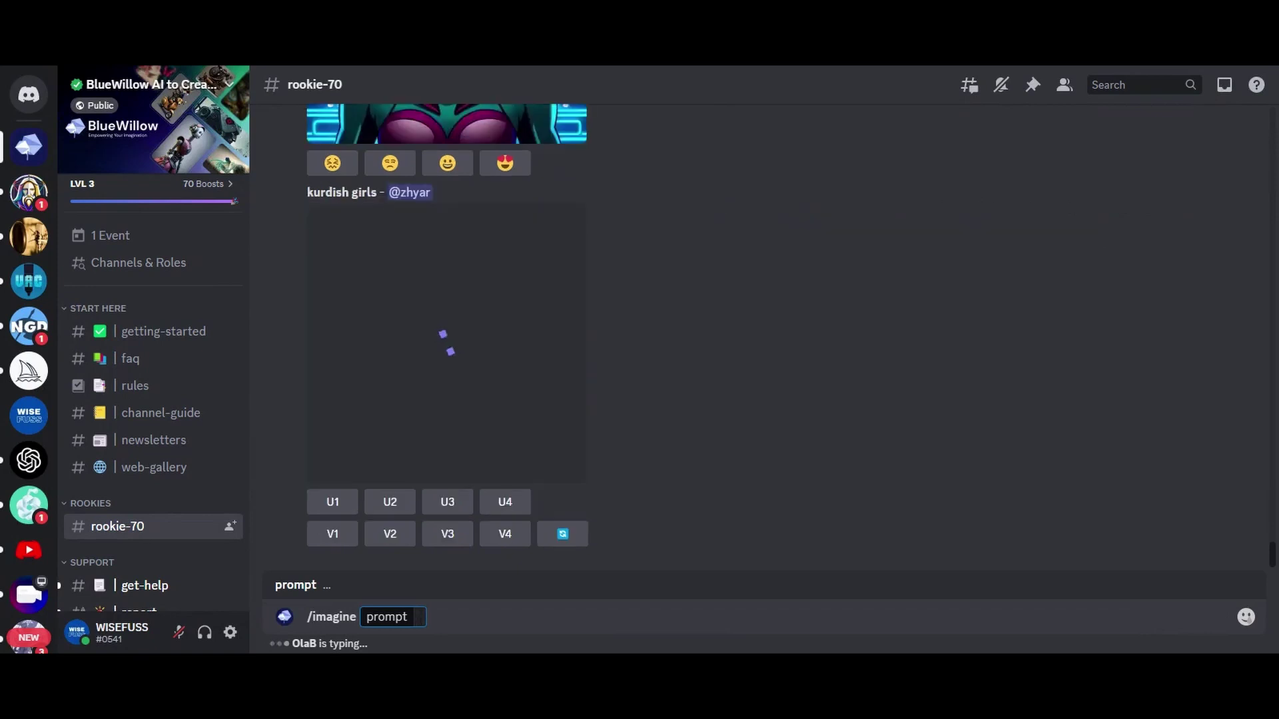
text(A joker with a purple hat standing on mars with Elo Musk’s photo in his hand and smoking a cigar)
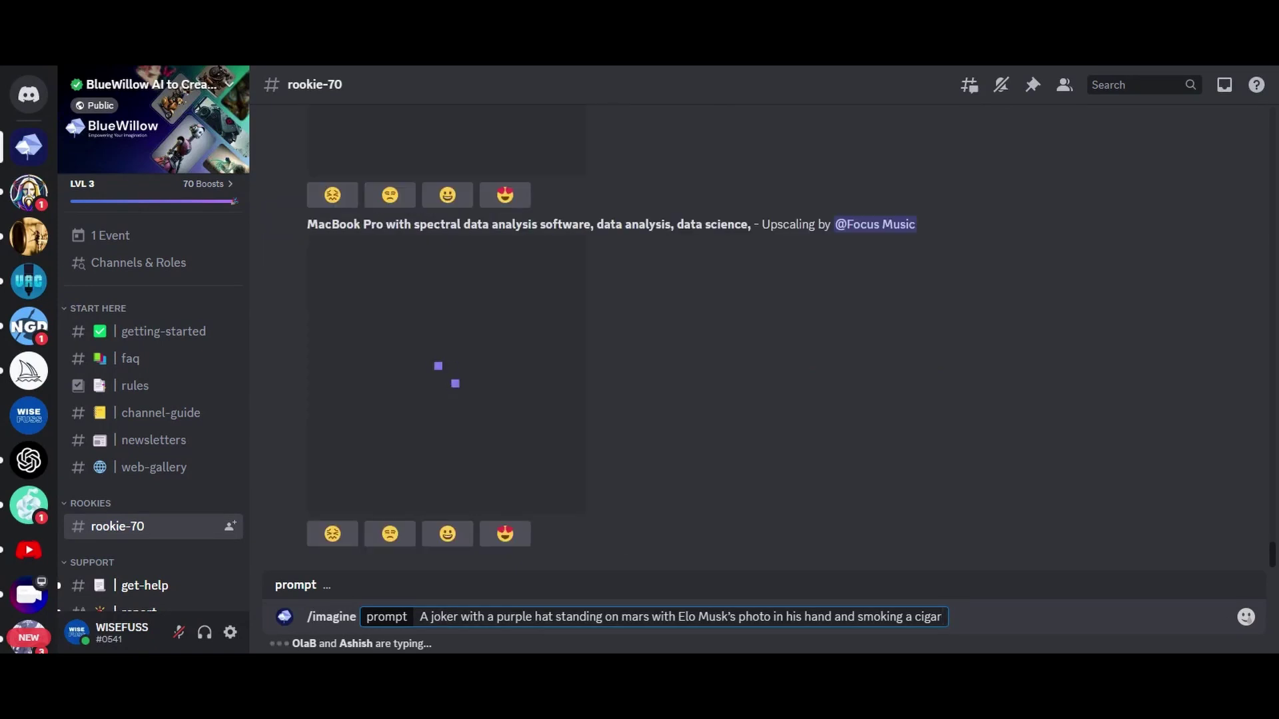
Step: Append the aspect ratio parameter "-- ar 3:2" to the joker prompt and submit it for generation
text(-- ar)
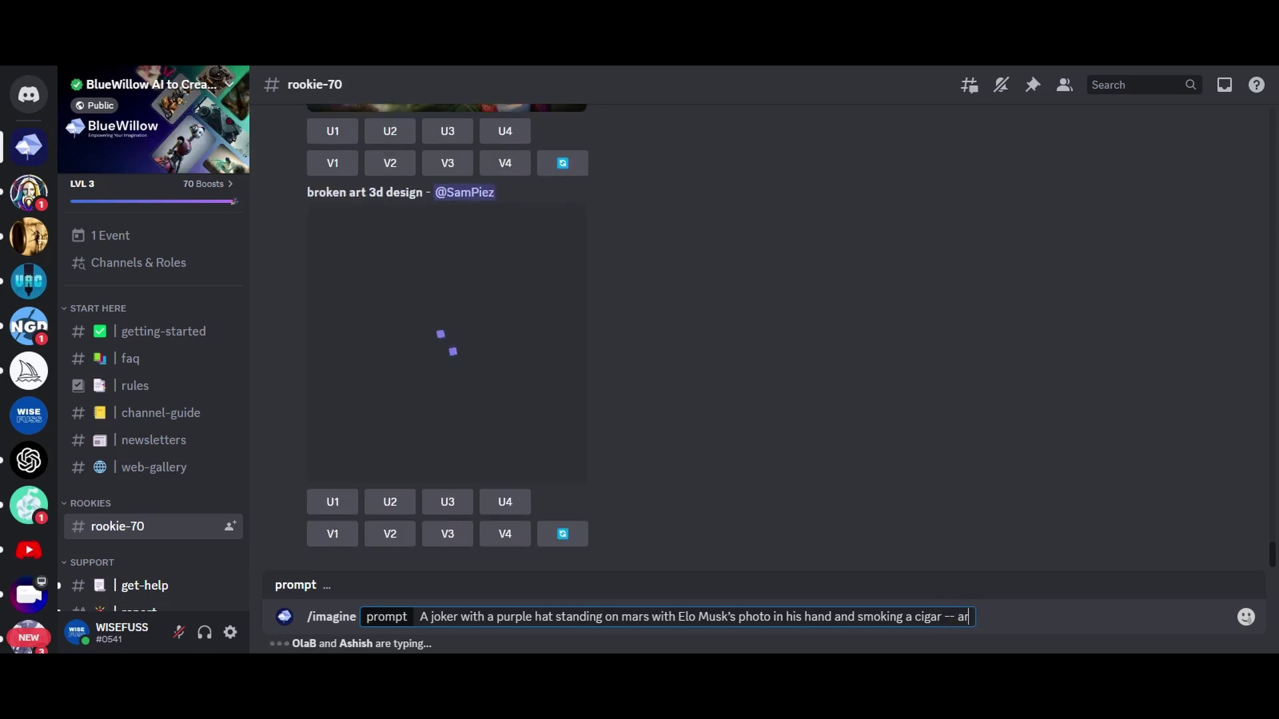
text( 3)
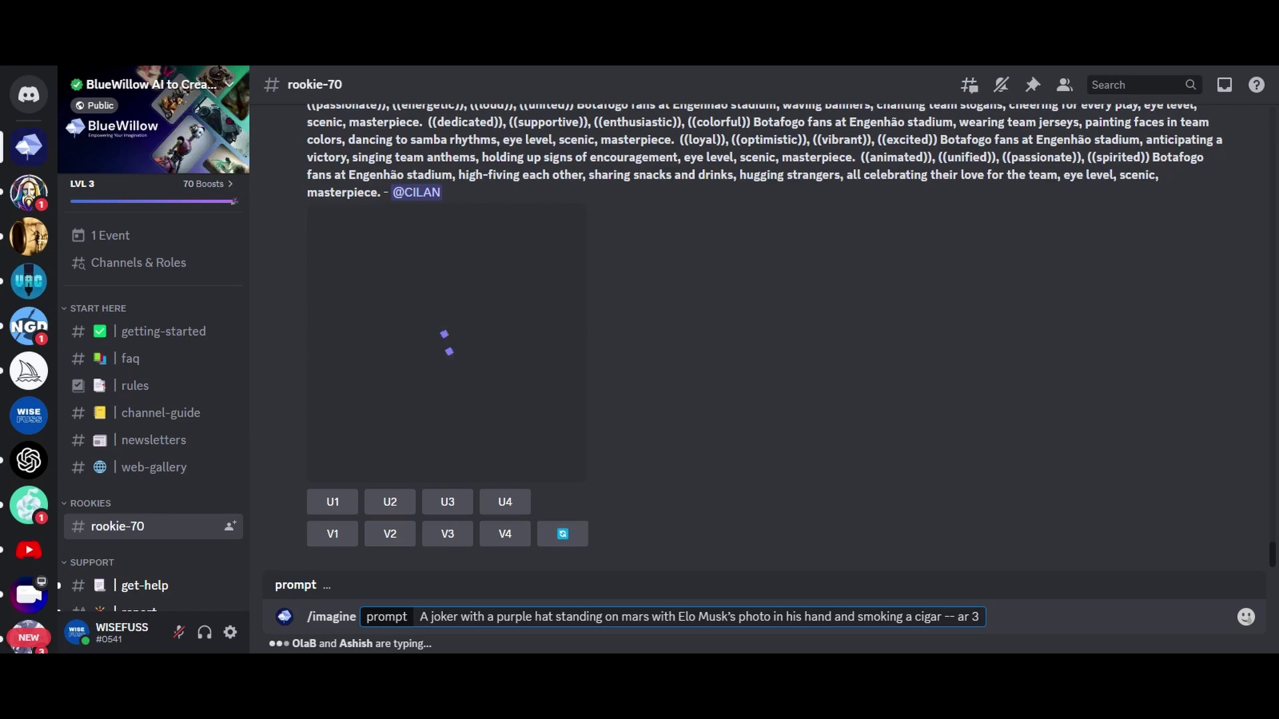
text(:2)
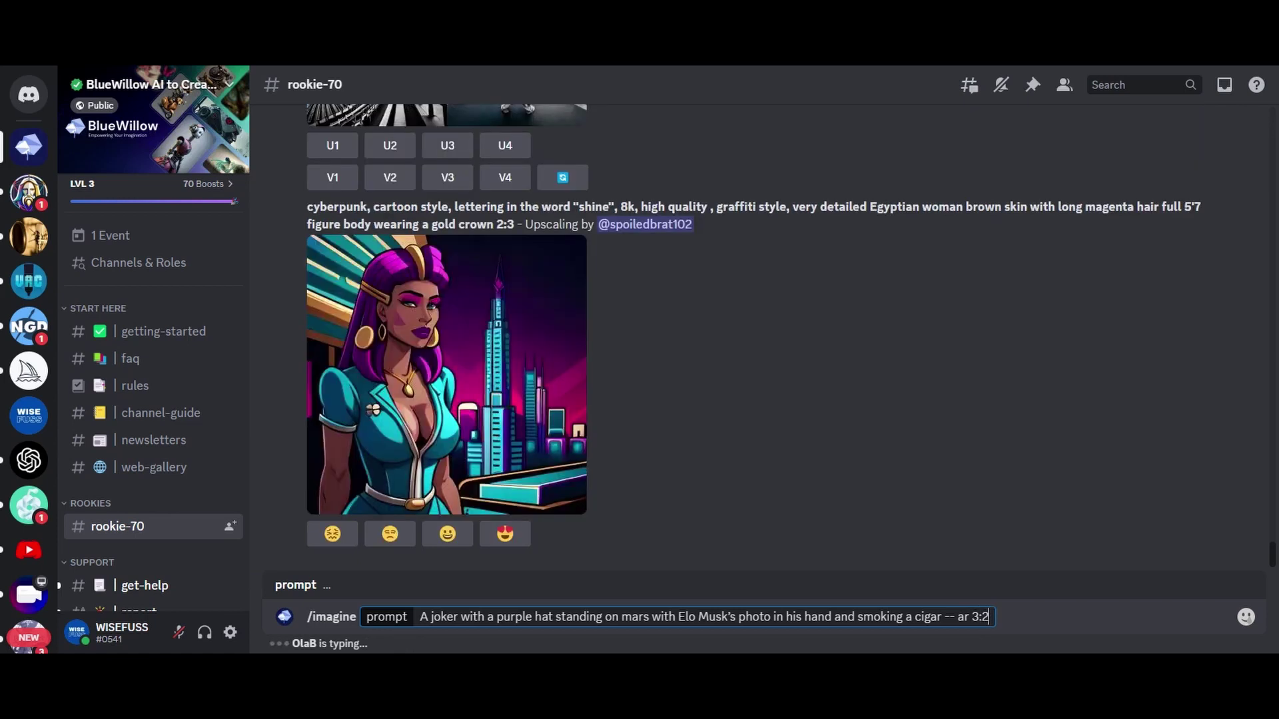
key(Return)
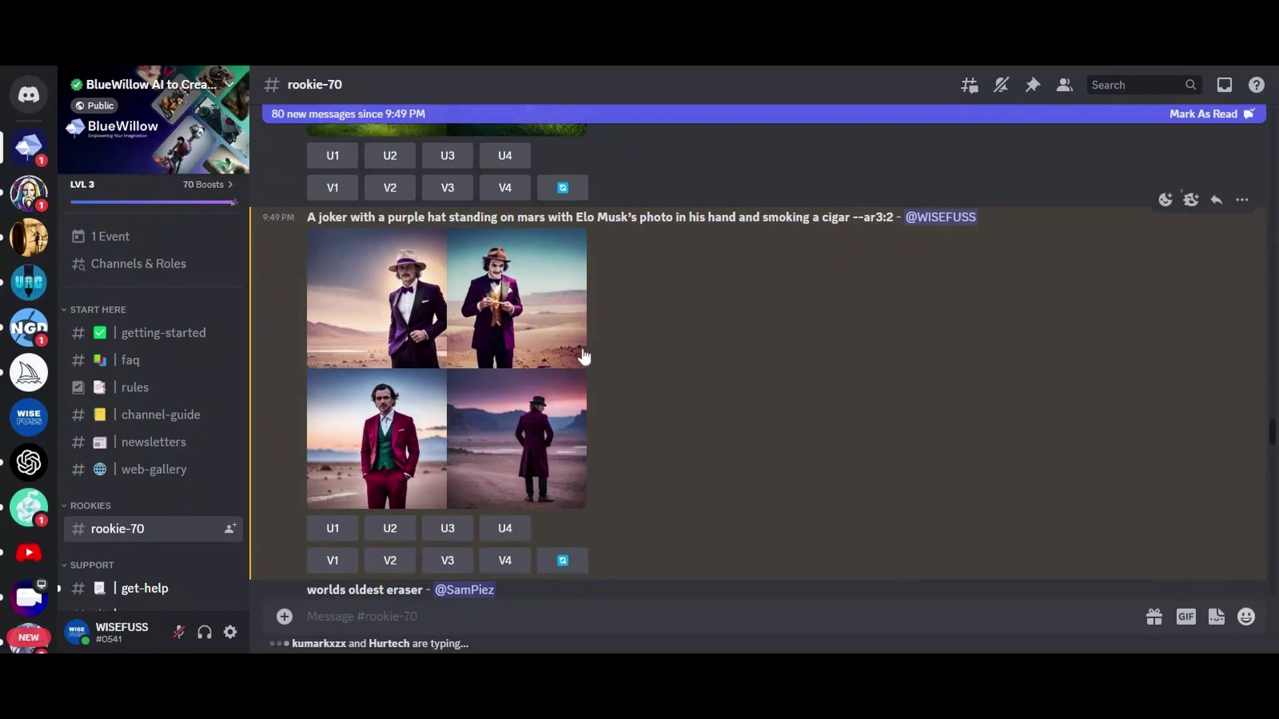
Step: Enlarge the generated joker image grid to inspect it, close the preview and upscale the second image
click(425, 397)
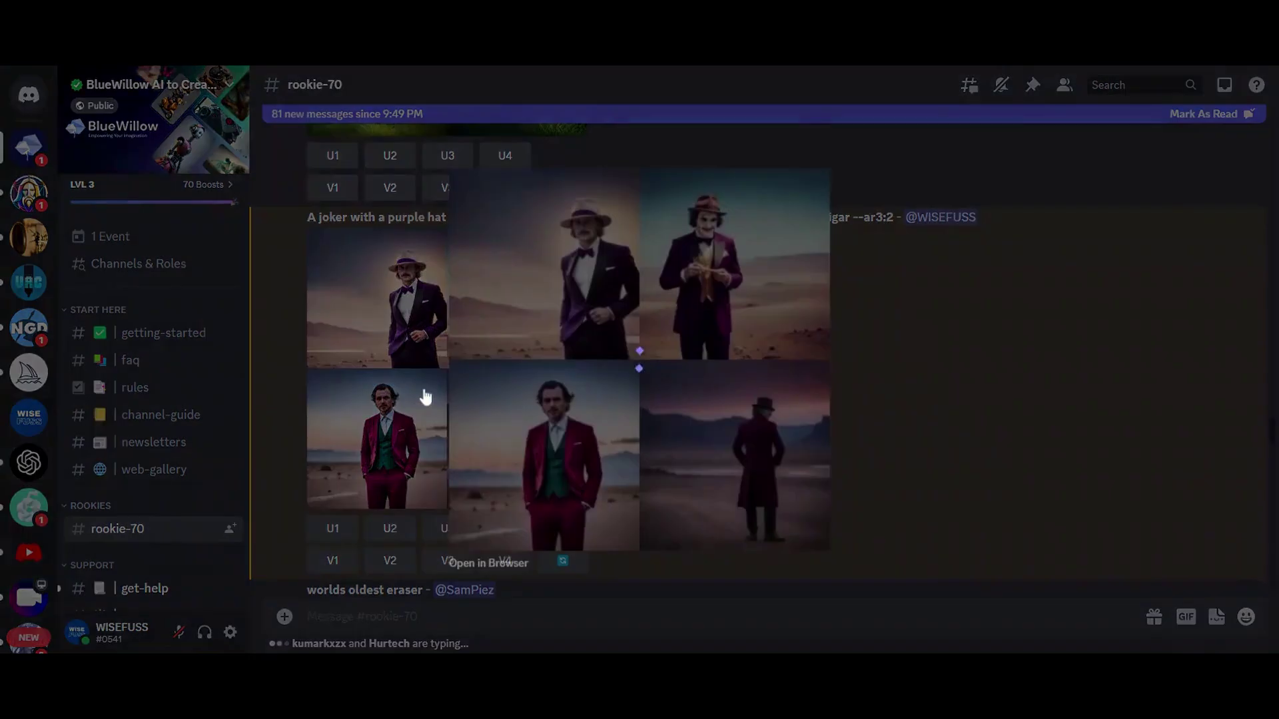
click(434, 390)
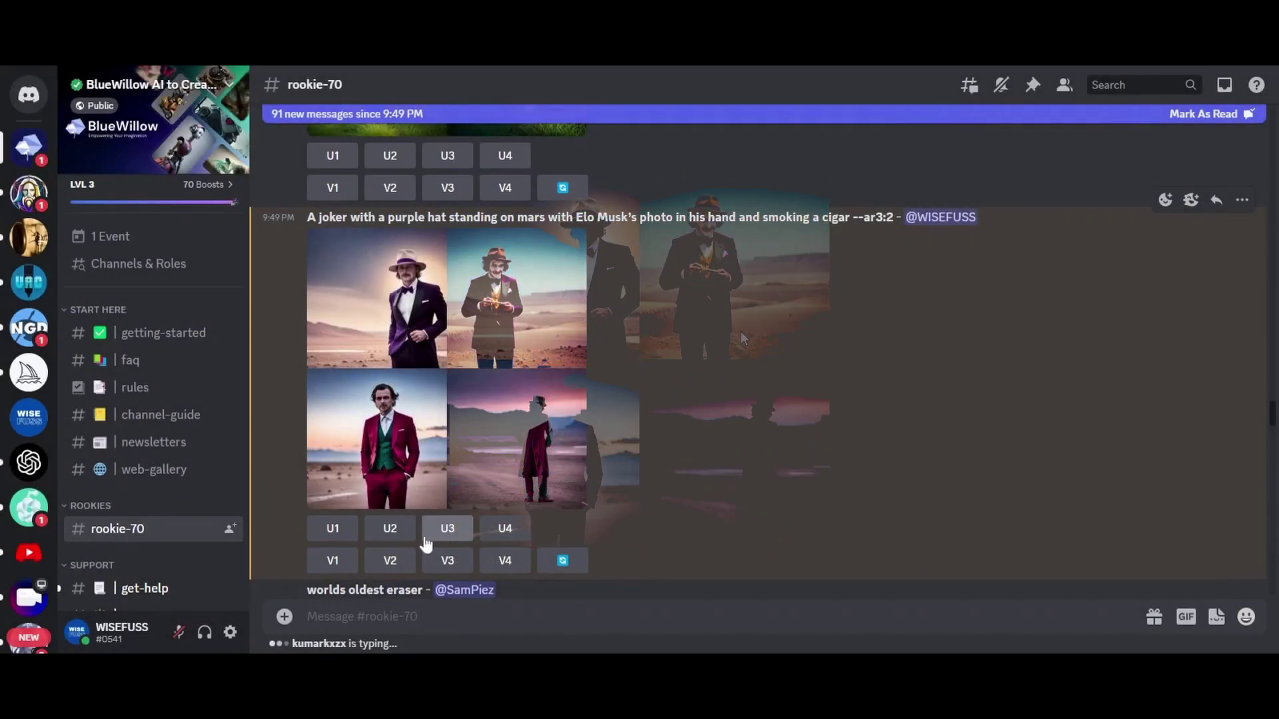
click(399, 537)
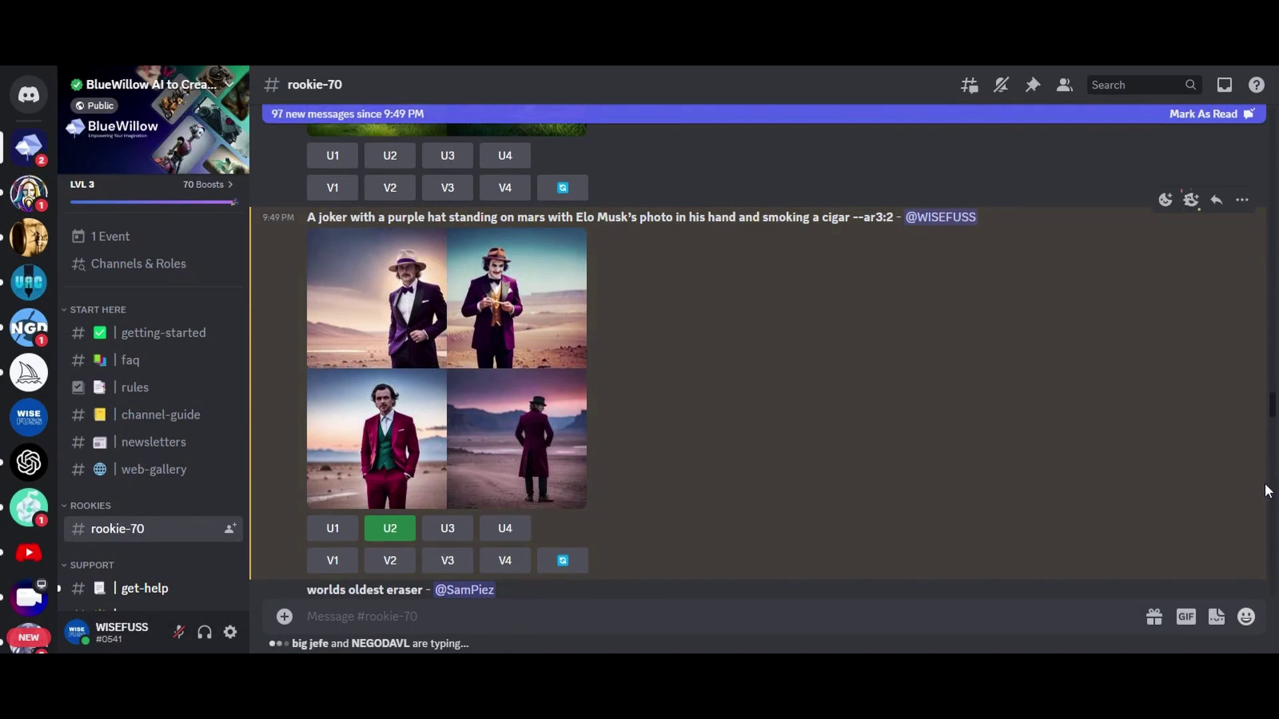
Step: Find the upscaled joker image in the rookie-70 channel, view it enlarged and close the preview
scroll(1268, 562, down, 10)
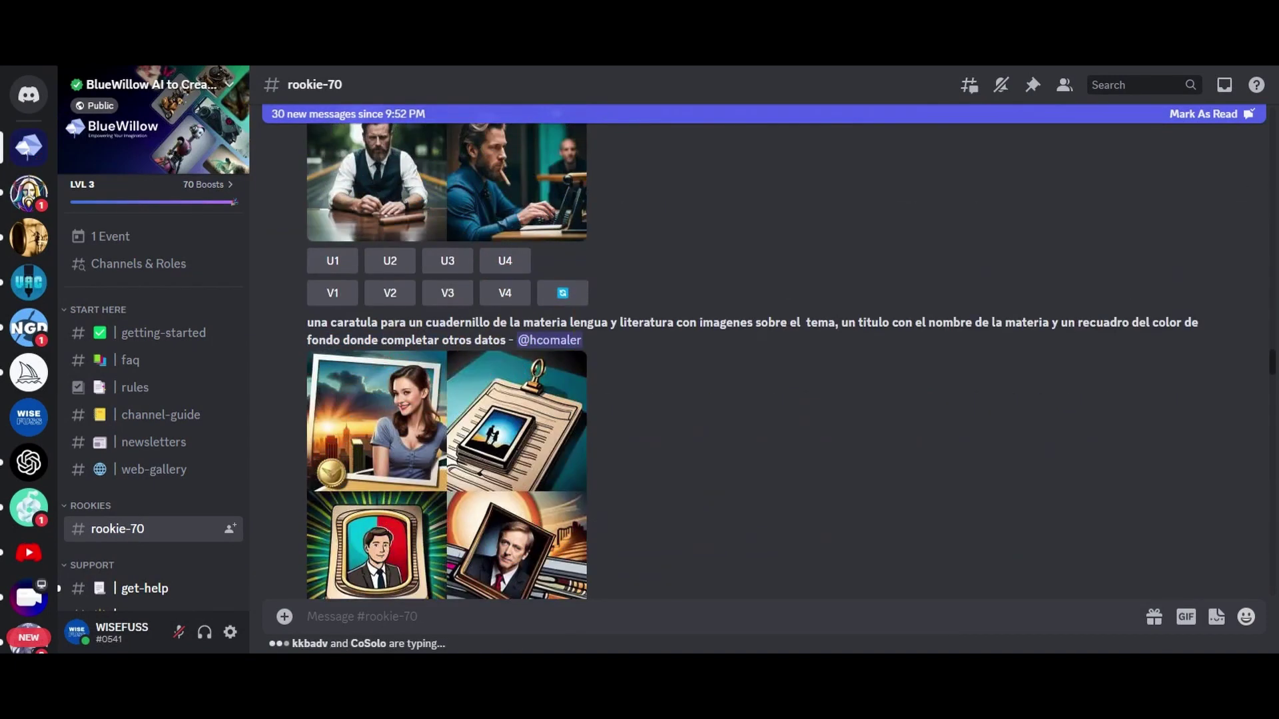
scroll(766, 359, up, 5)
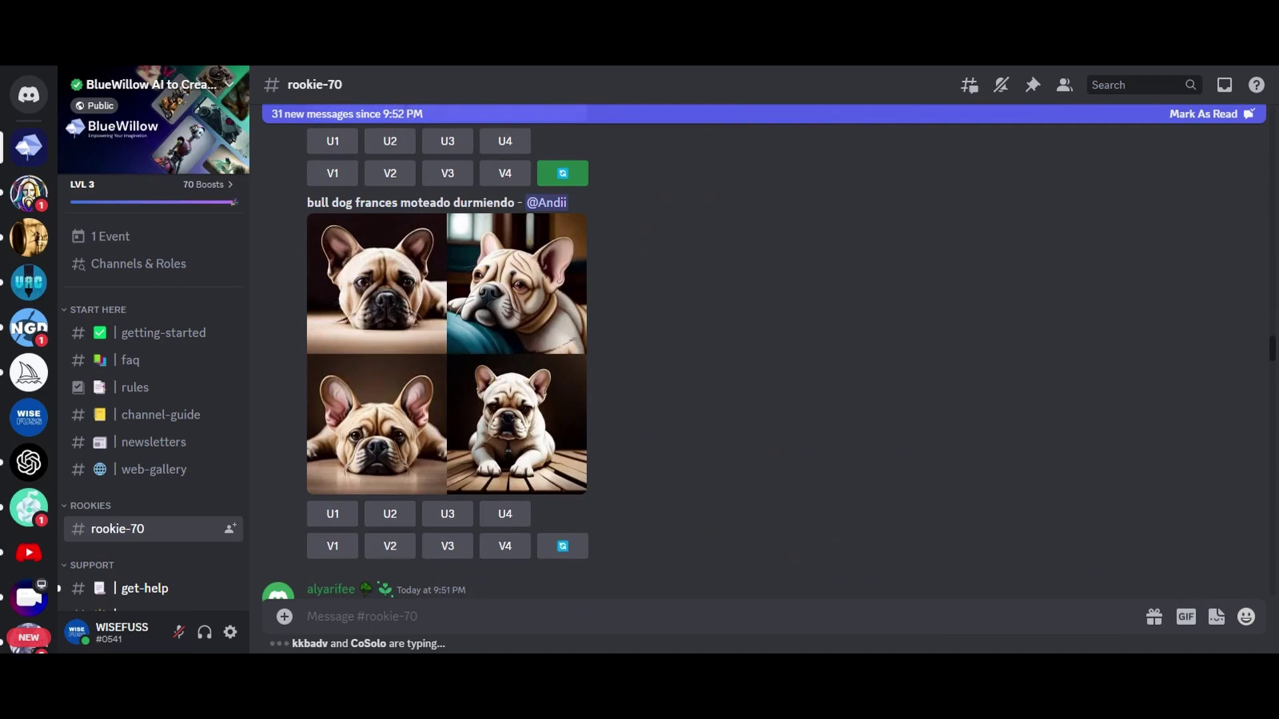
scroll(756, 360, up, 5)
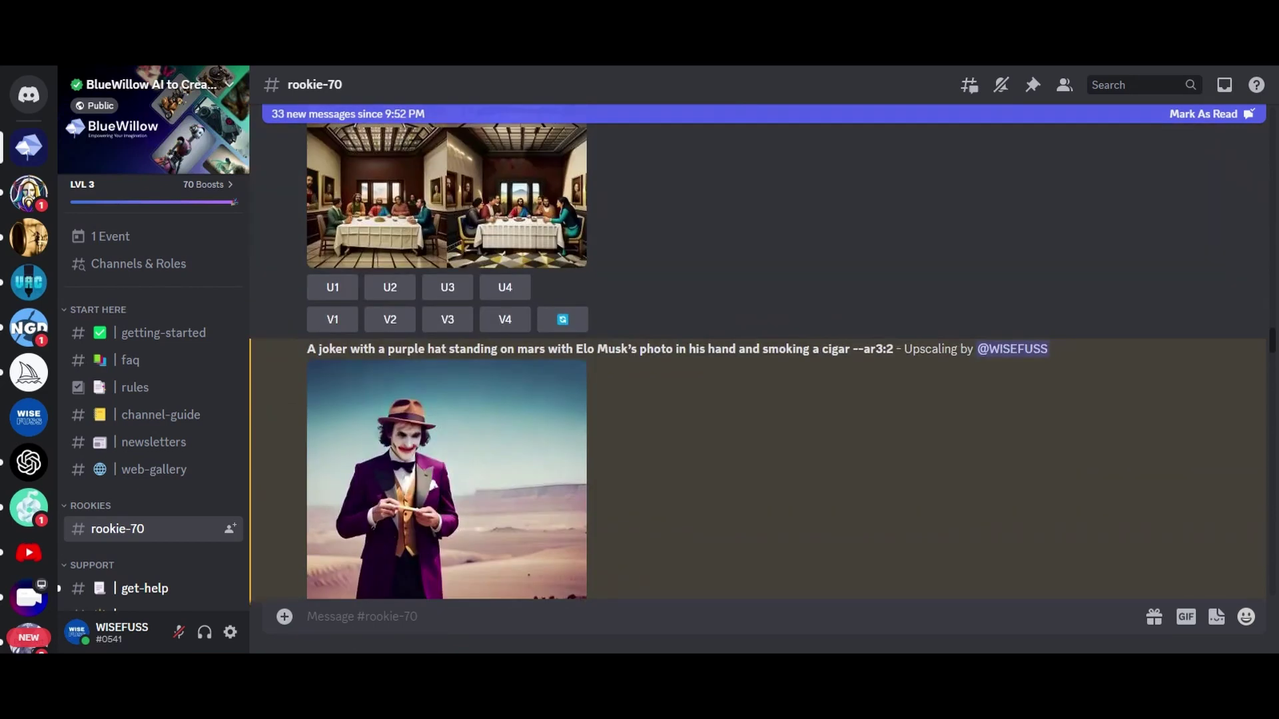
scroll(893, 398, up, 5)
scroll(893, 398, down, 5)
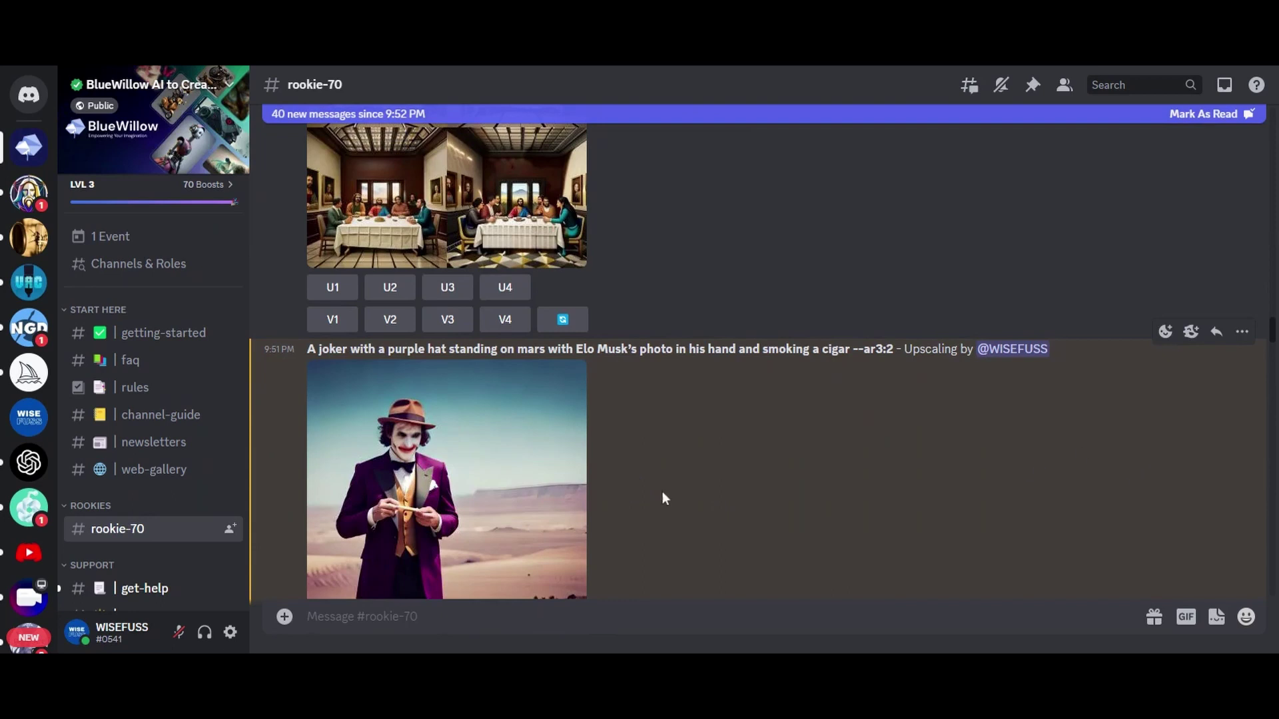
click(498, 481)
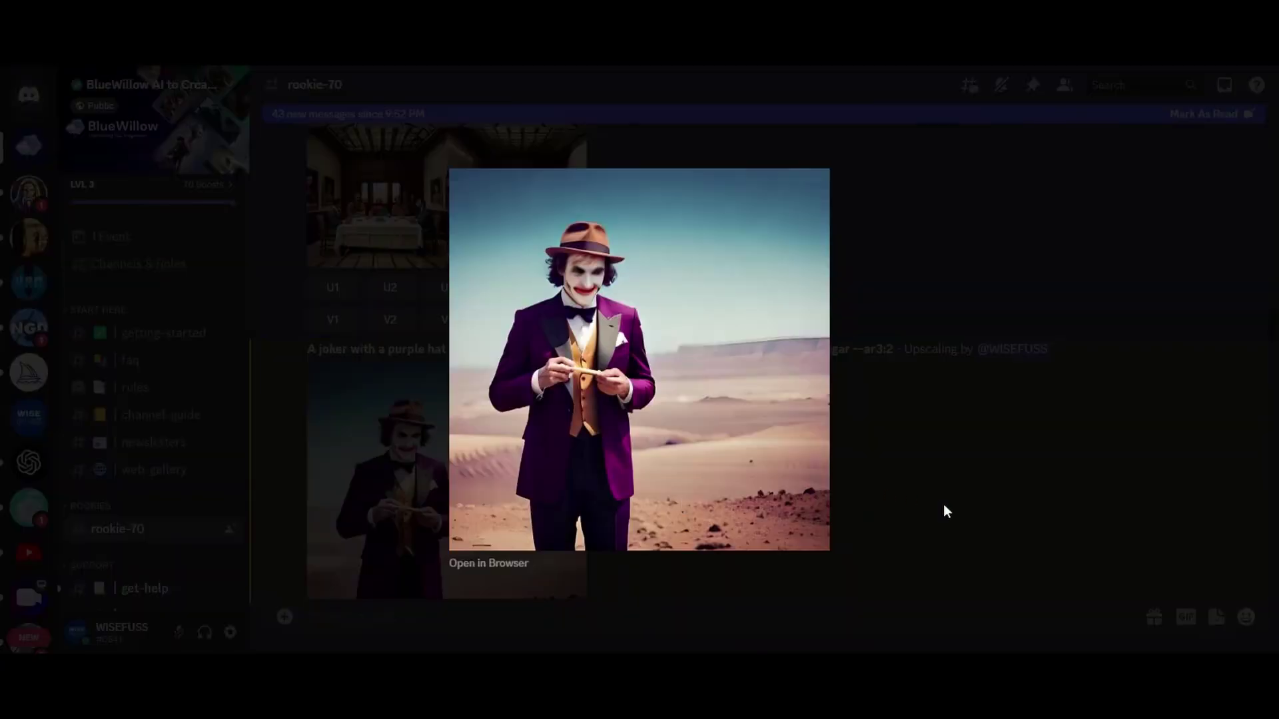
click(944, 505)
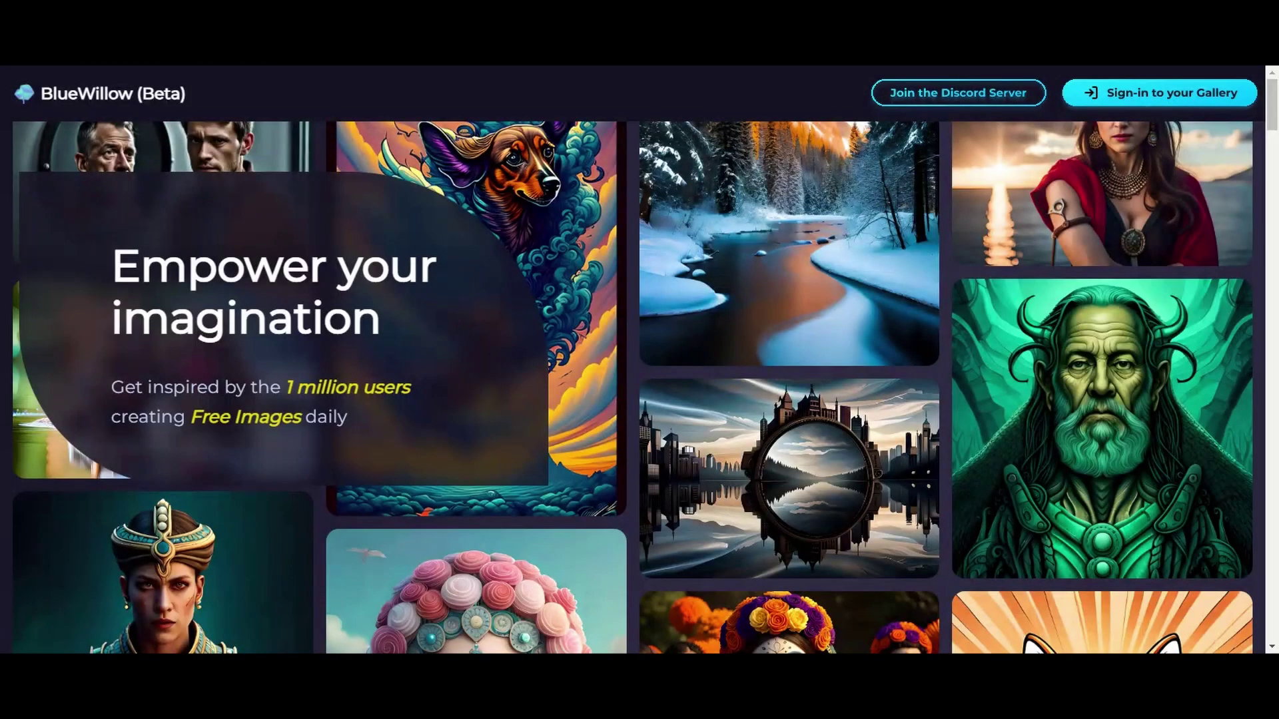
Step: Switch to the BlueWillow website and browse the AI-generated artworks in its homepage gallery
scroll(632, 386, down, 3)
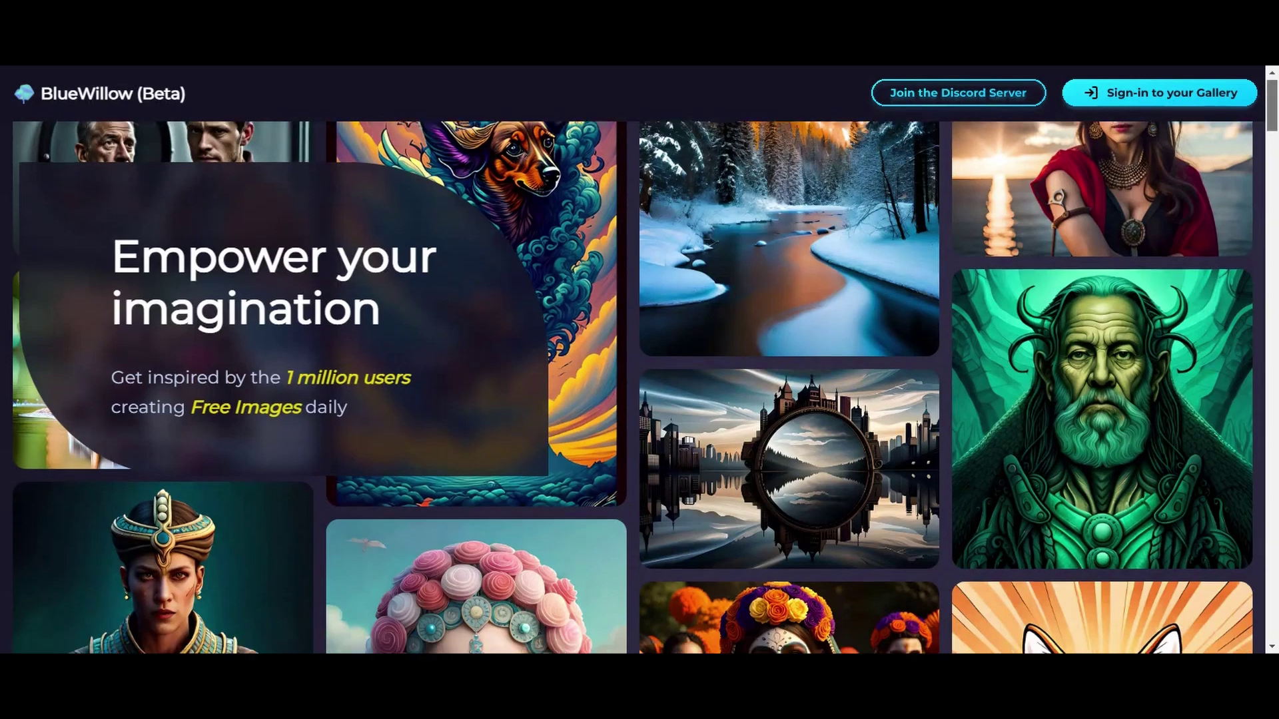
scroll(632, 387, down, 6)
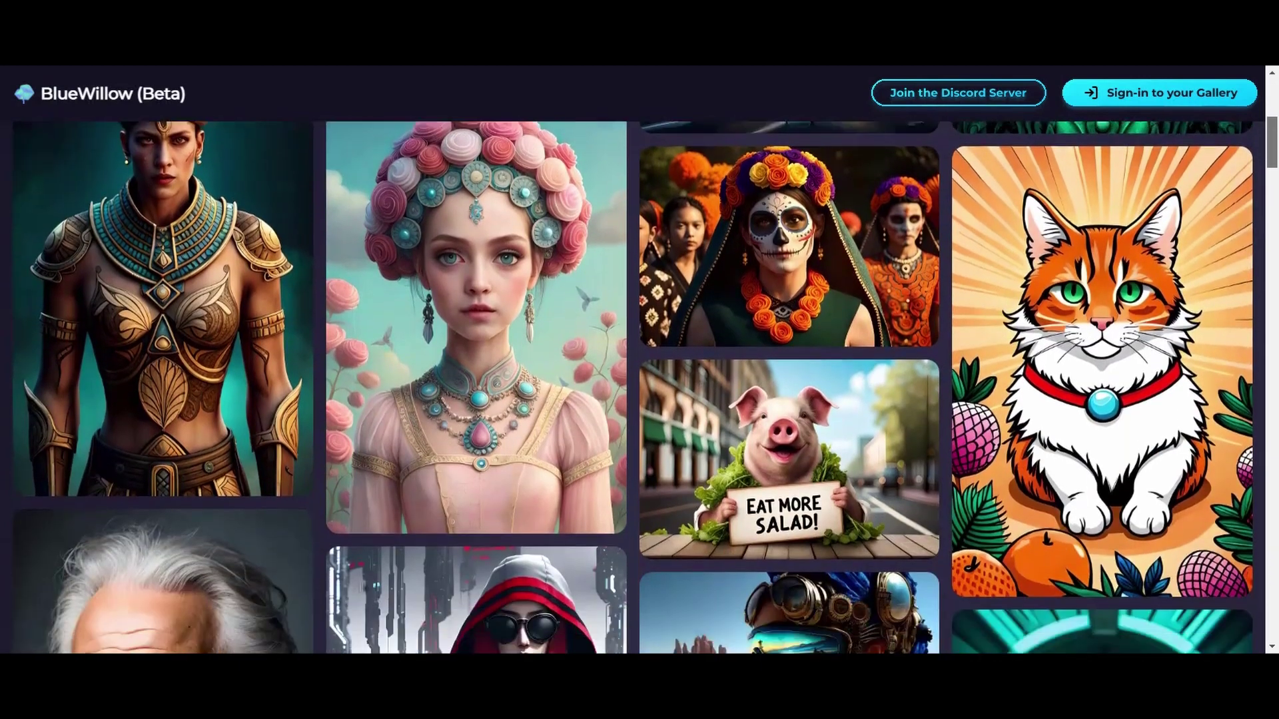
scroll(633, 386, down, 6)
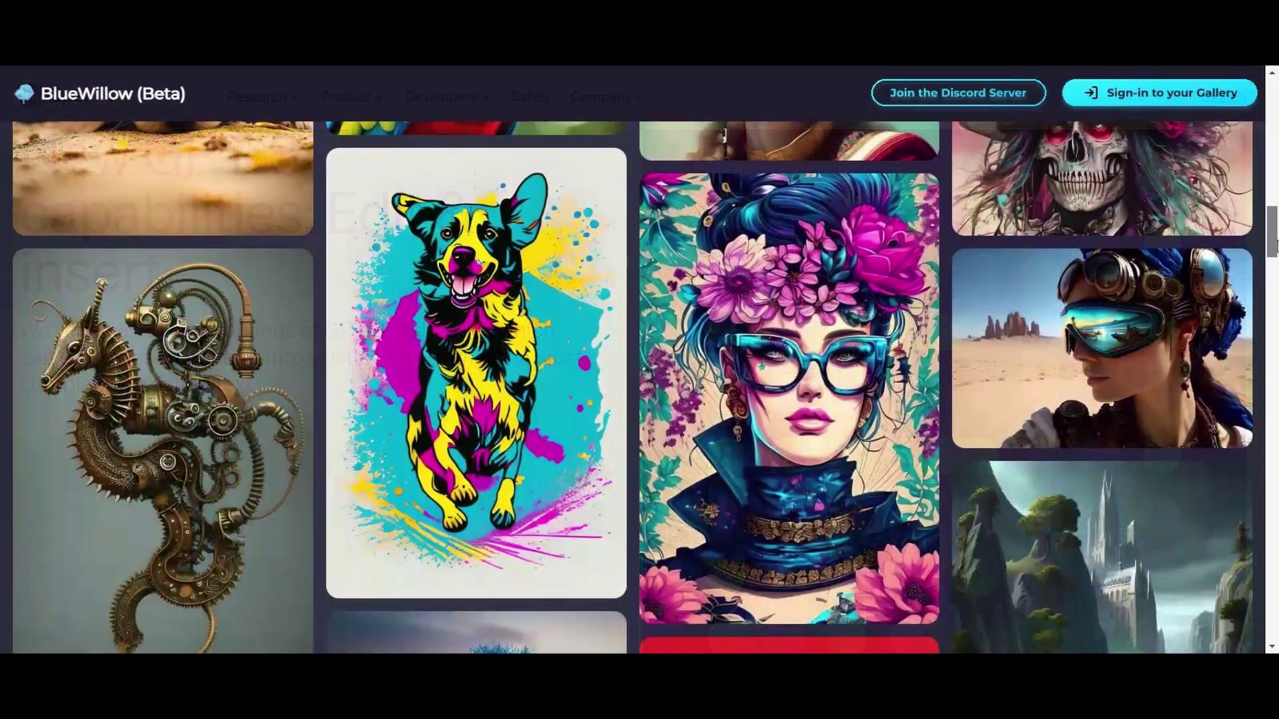
scroll(1275, 273, down, 6)
drag(1275, 273, 1275, 605)
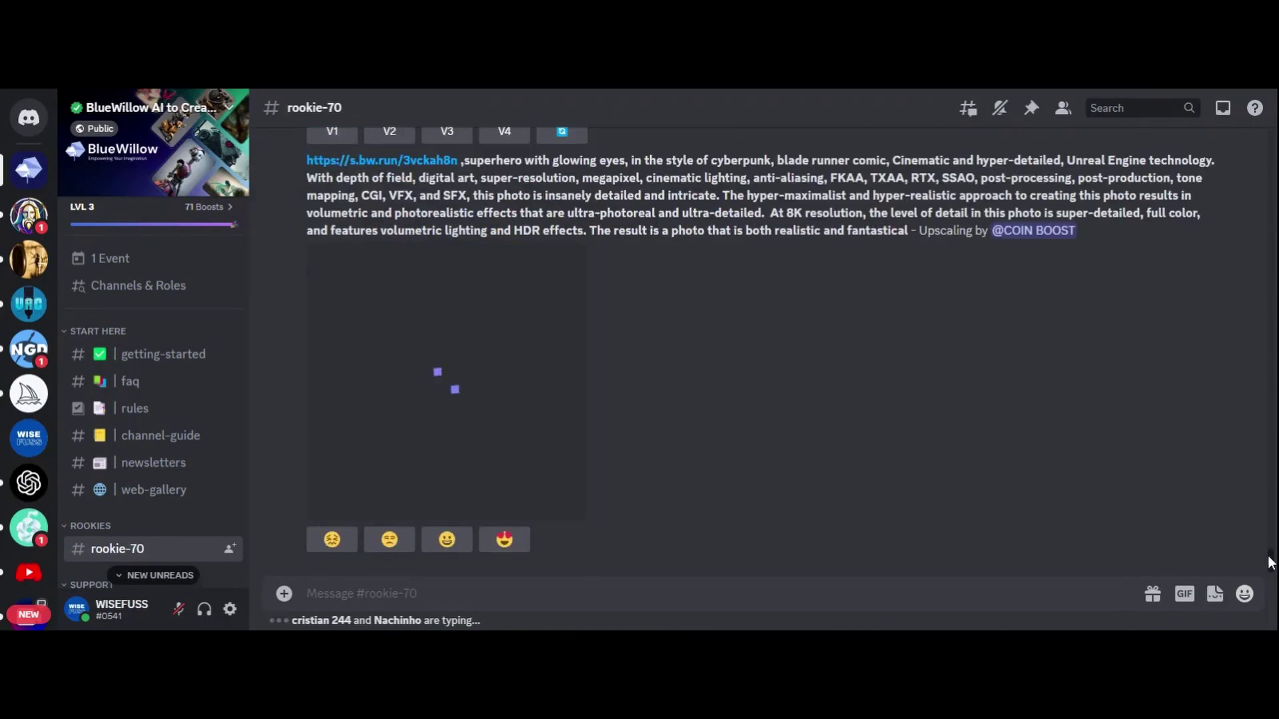
Step: Switch to Discord's rookie-70 channel, enlarge the image grid of a woman with ornate golden frames and close the preview
drag(1272, 563, 1271, 511)
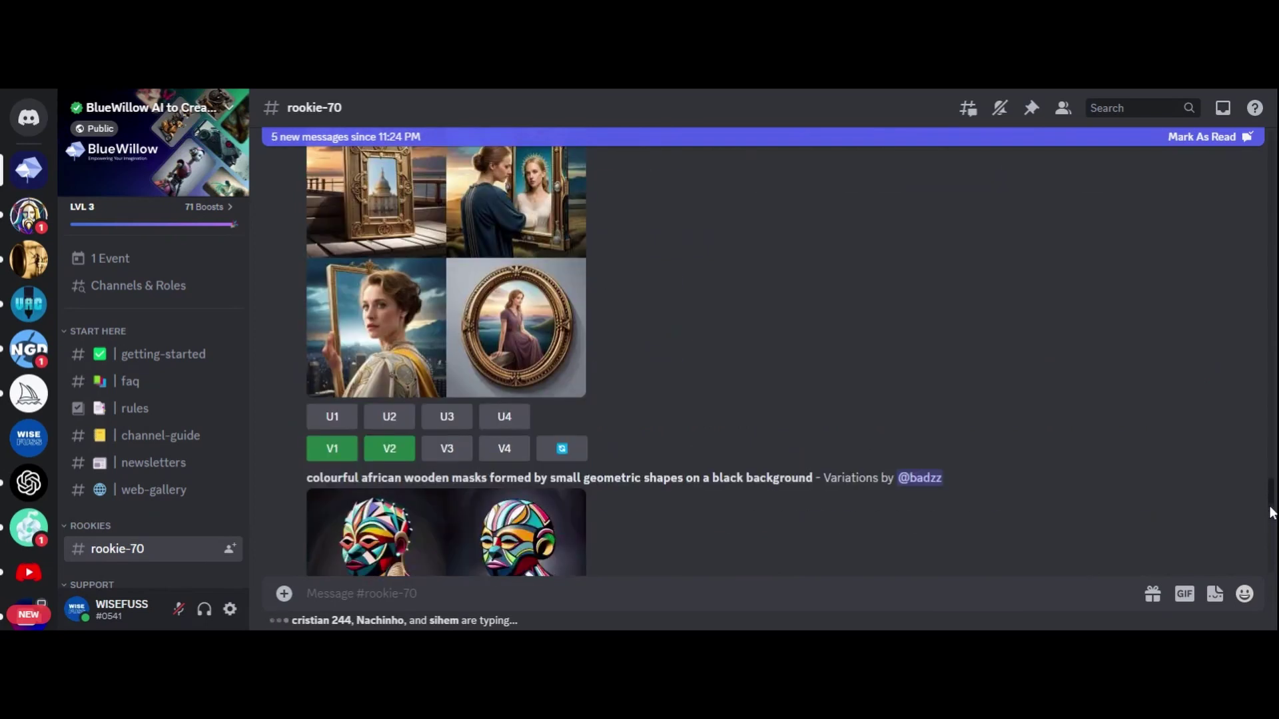
click(396, 329)
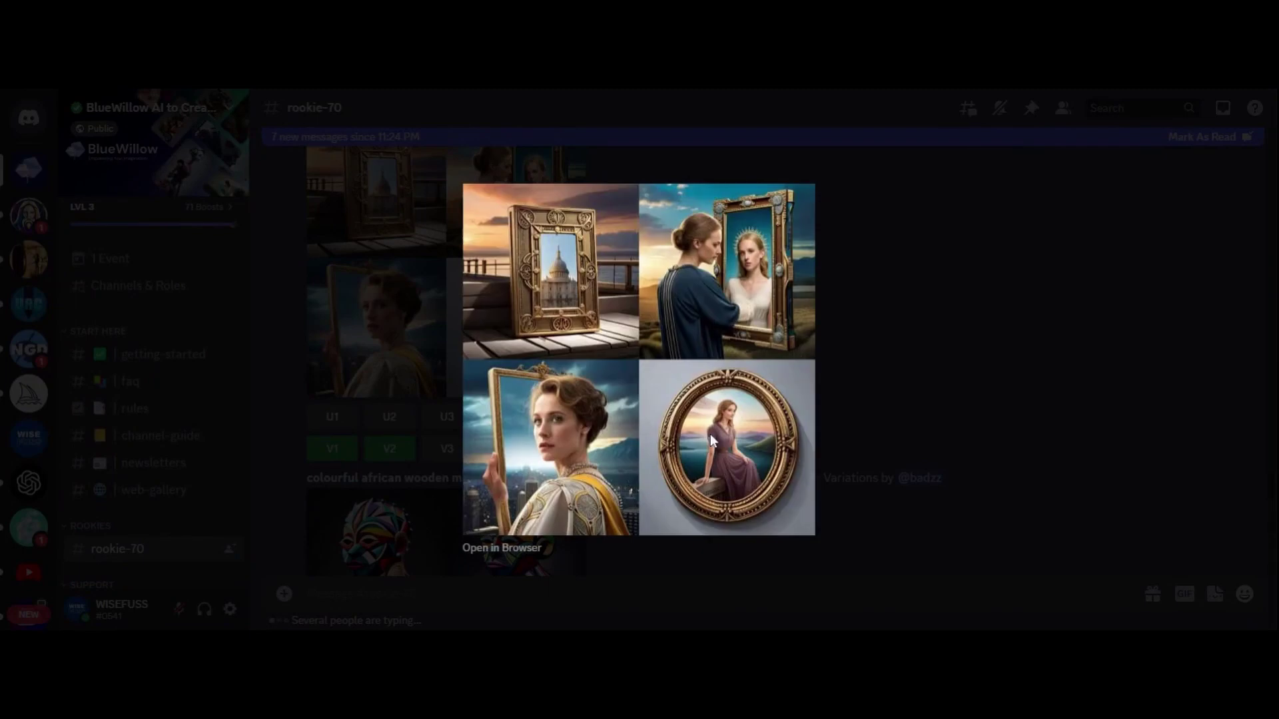
click(977, 375)
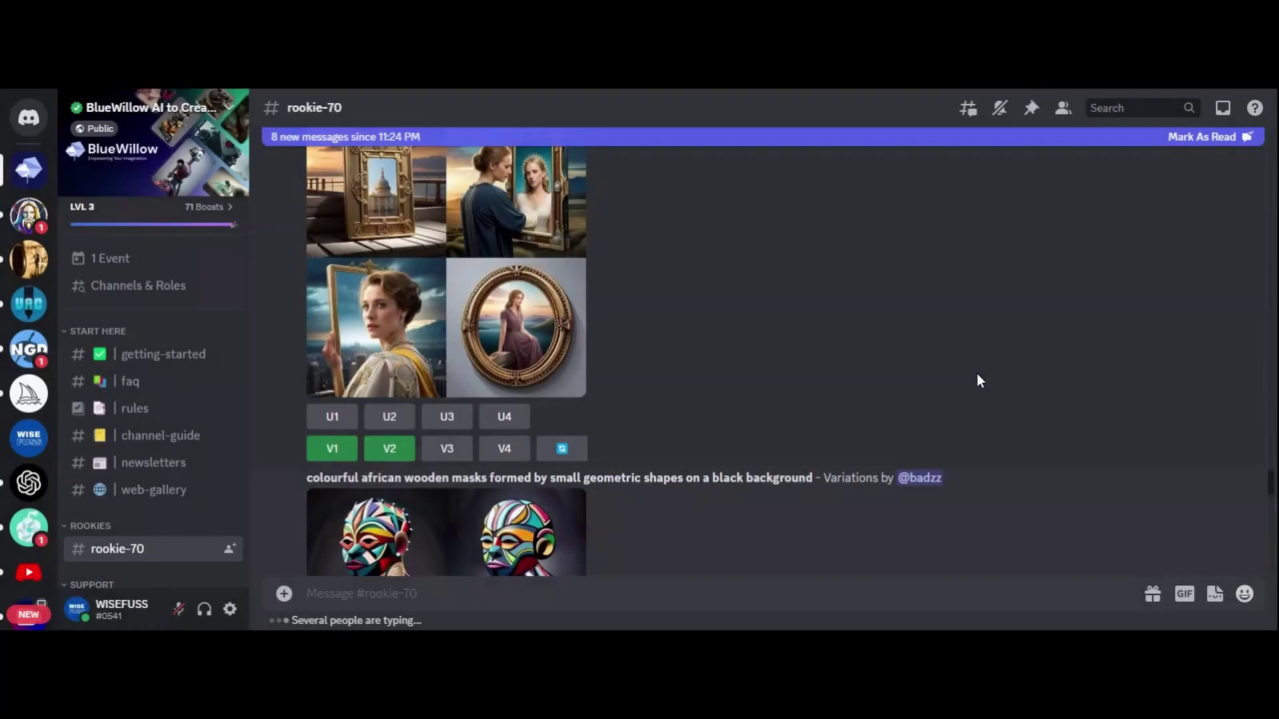
Step: Look through earlier generations in the rookie-70 channel up to the colorful wolf variations, opening and dismissing the message options there
scroll(1272, 419, up, 10)
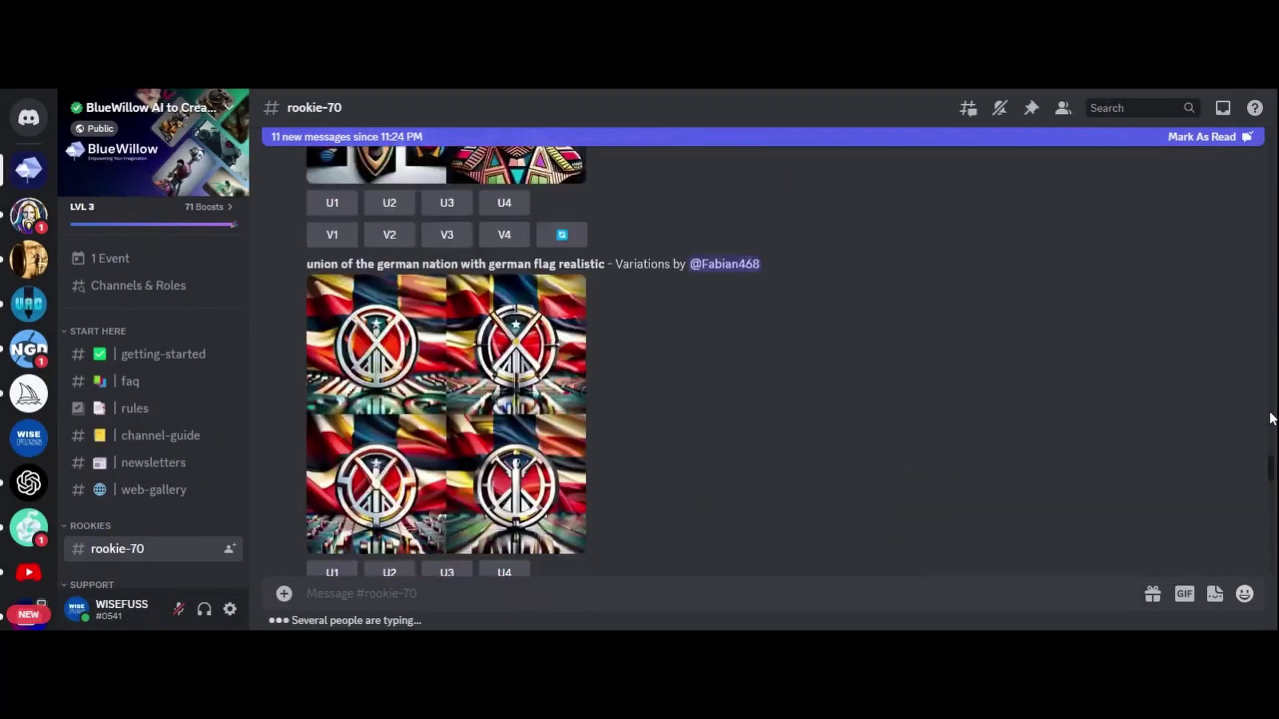
scroll(1272, 419, up, 10)
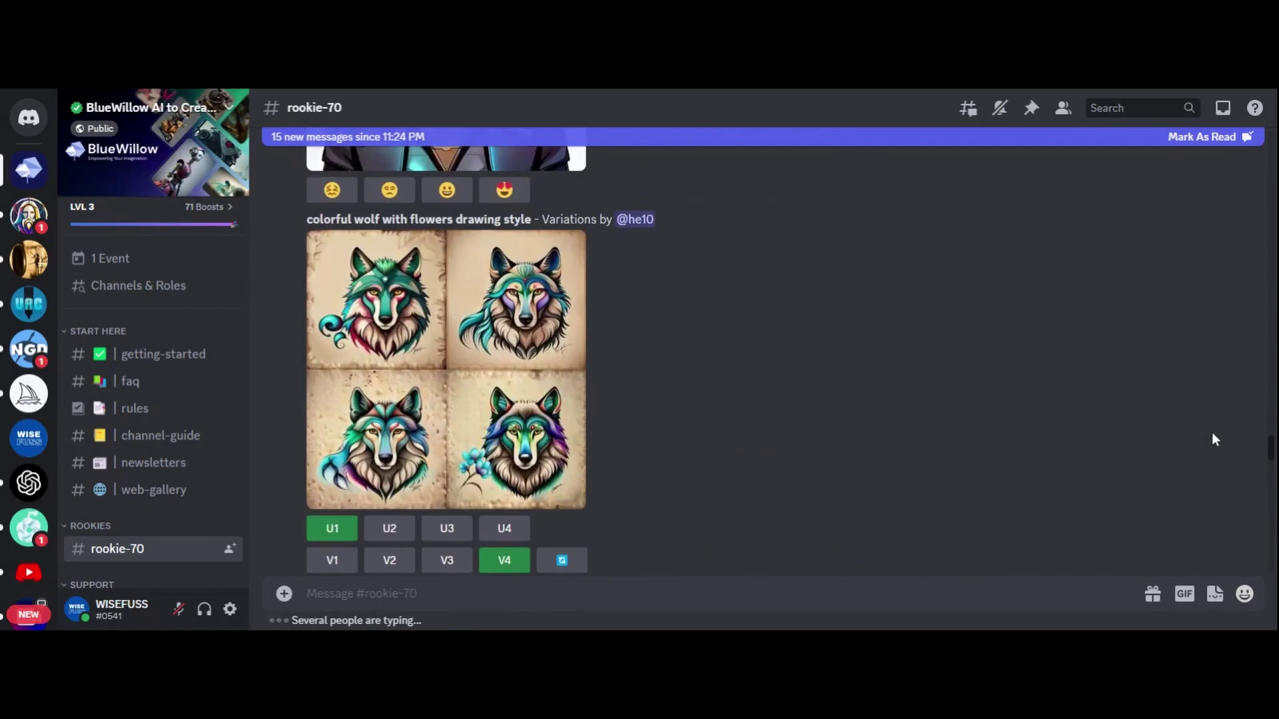
right_click(831, 462)
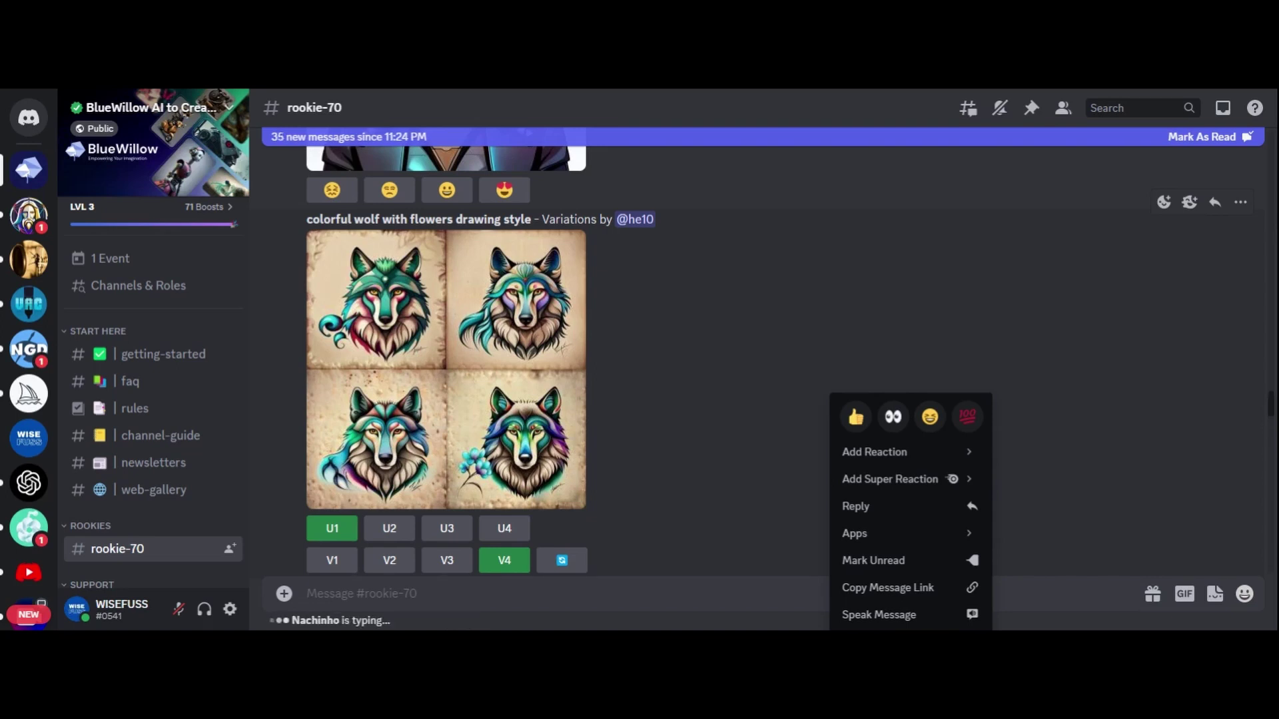
click(759, 464)
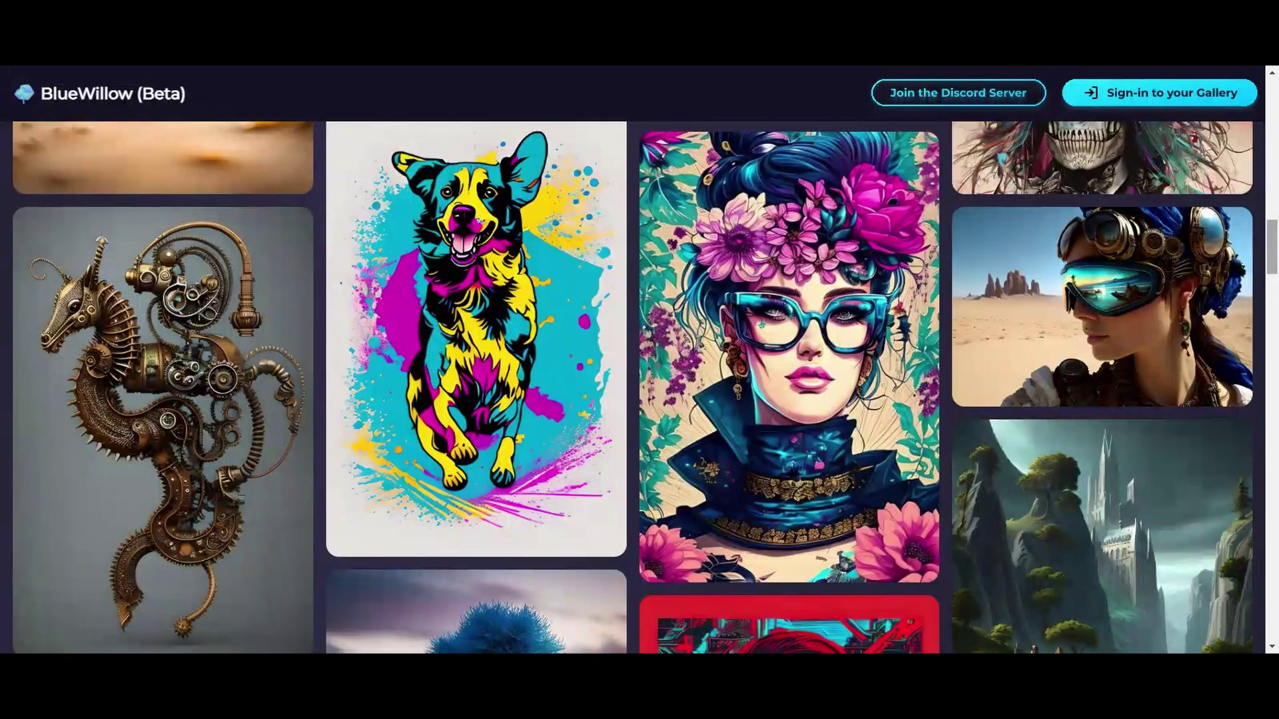
Step: Return to the BlueWillow website and examine the artworks further down its gallery, from the mechanical seahorse onward
scroll(1268, 263, down, 3)
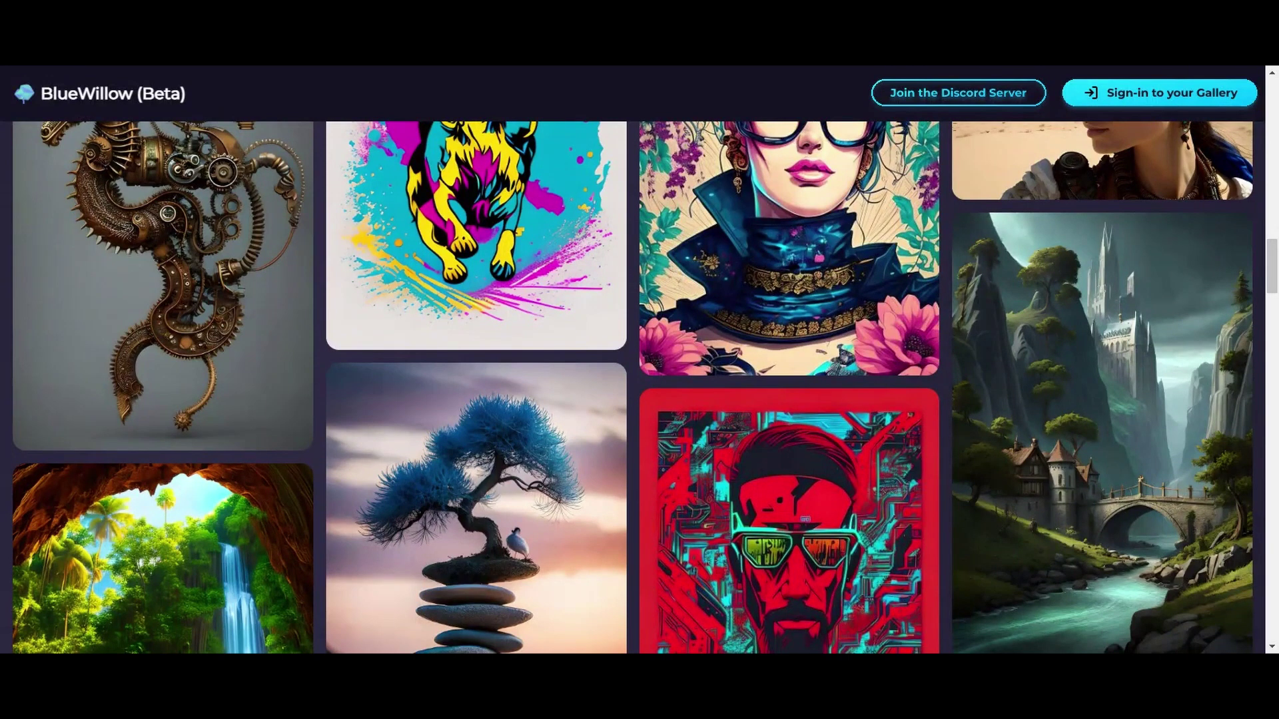
scroll(639, 387, down, 3)
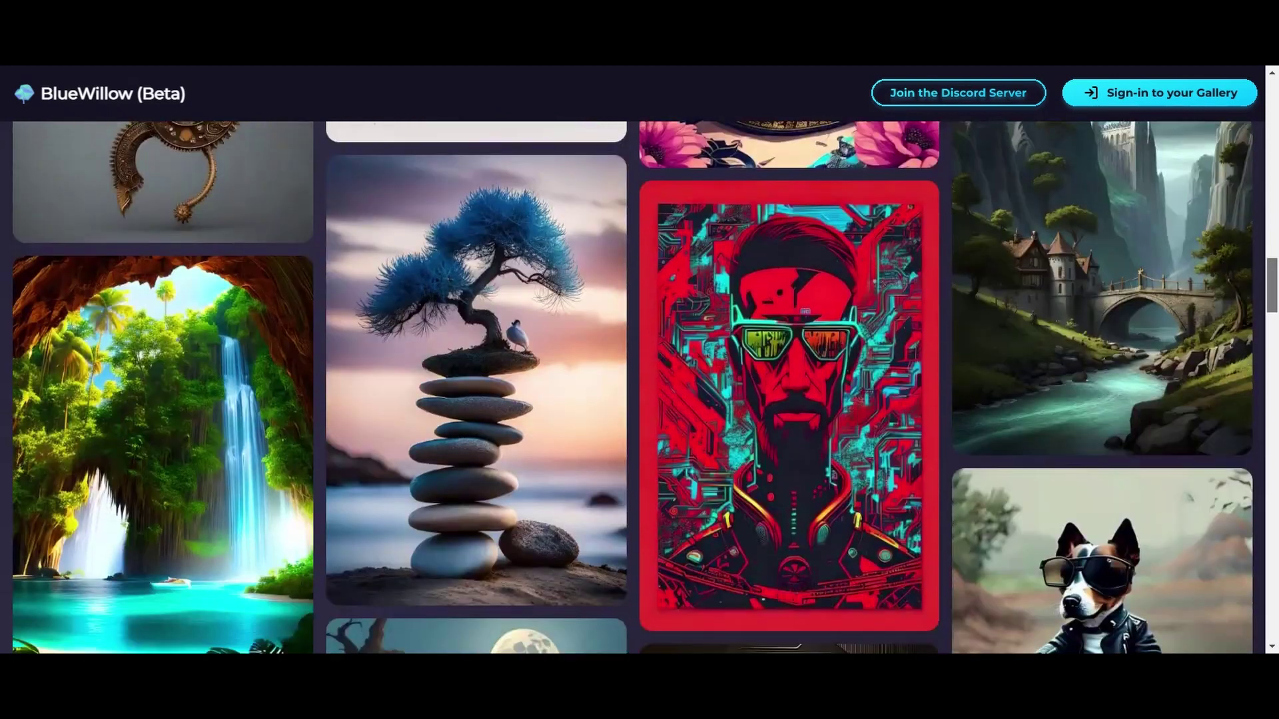
scroll(640, 386, down, 1)
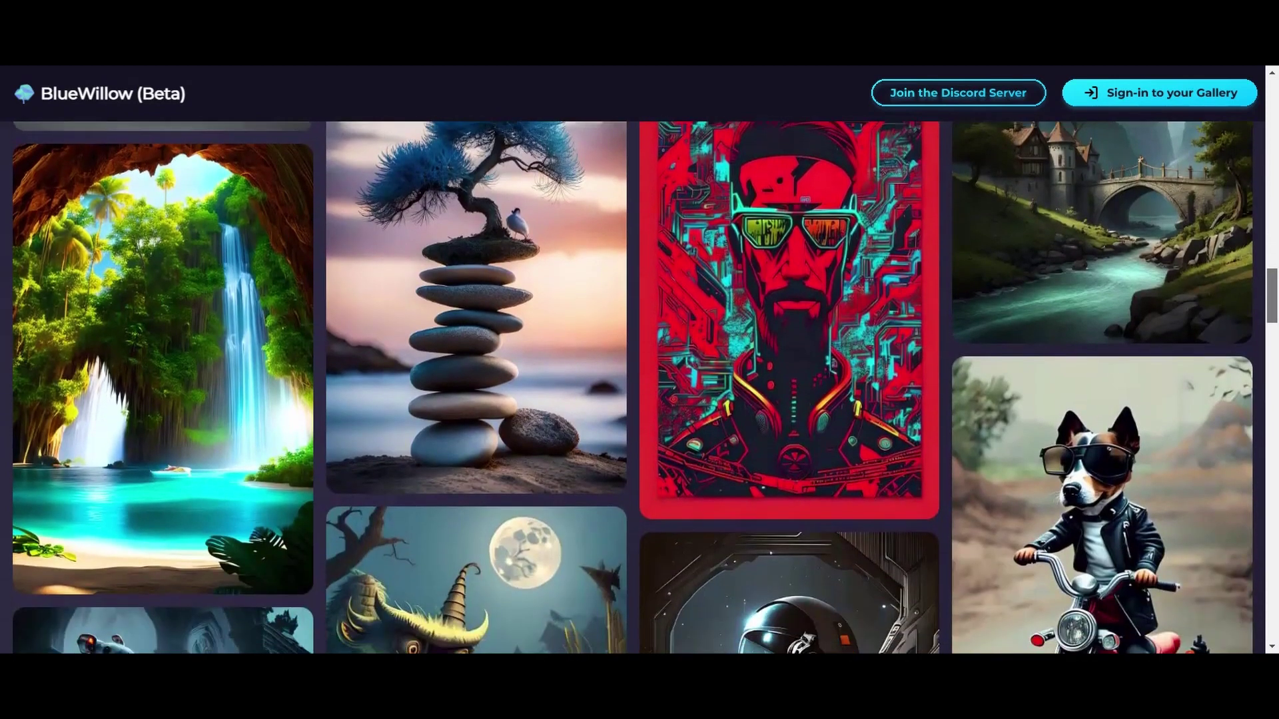
scroll(639, 386, down, 4)
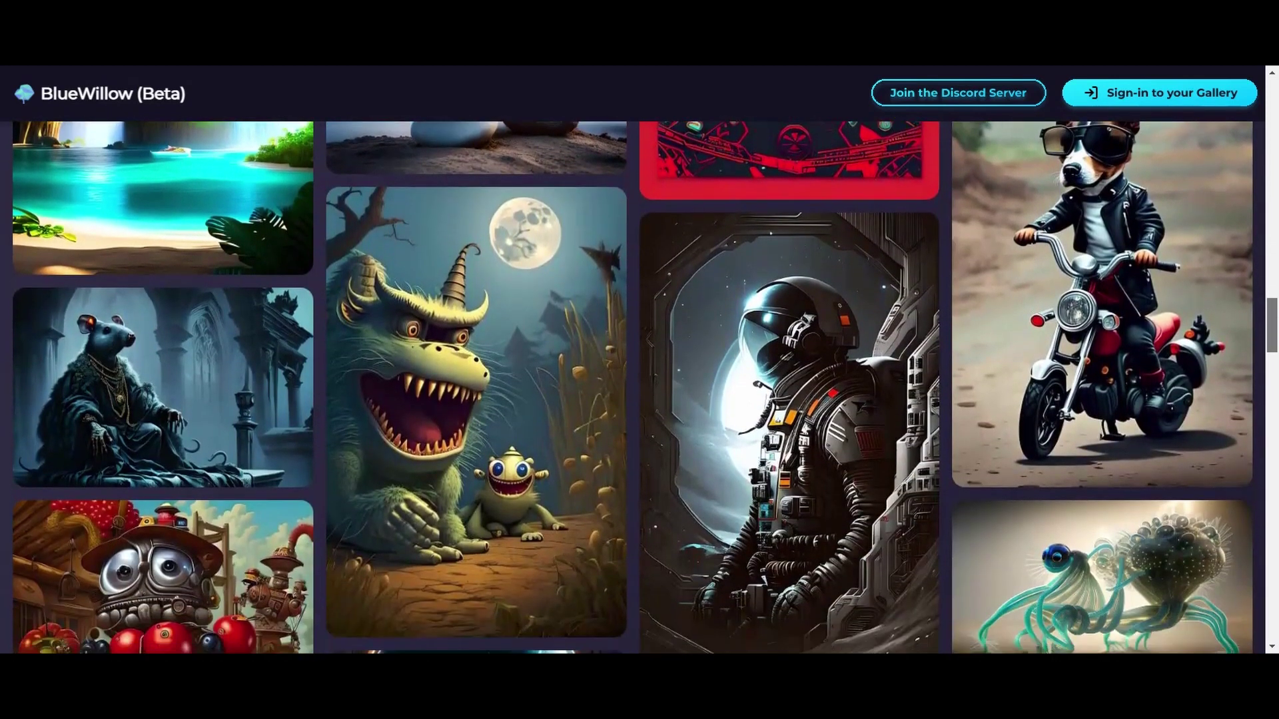
scroll(640, 386, down, 4)
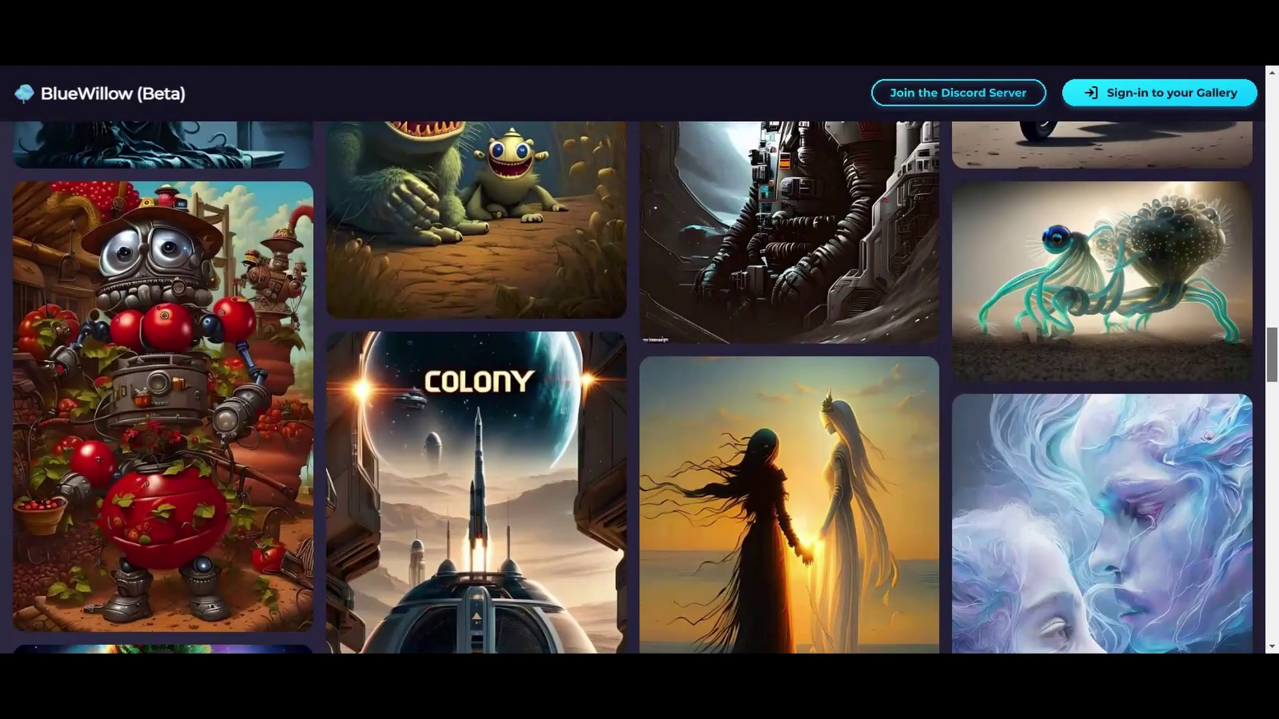
scroll(639, 386, down, 3)
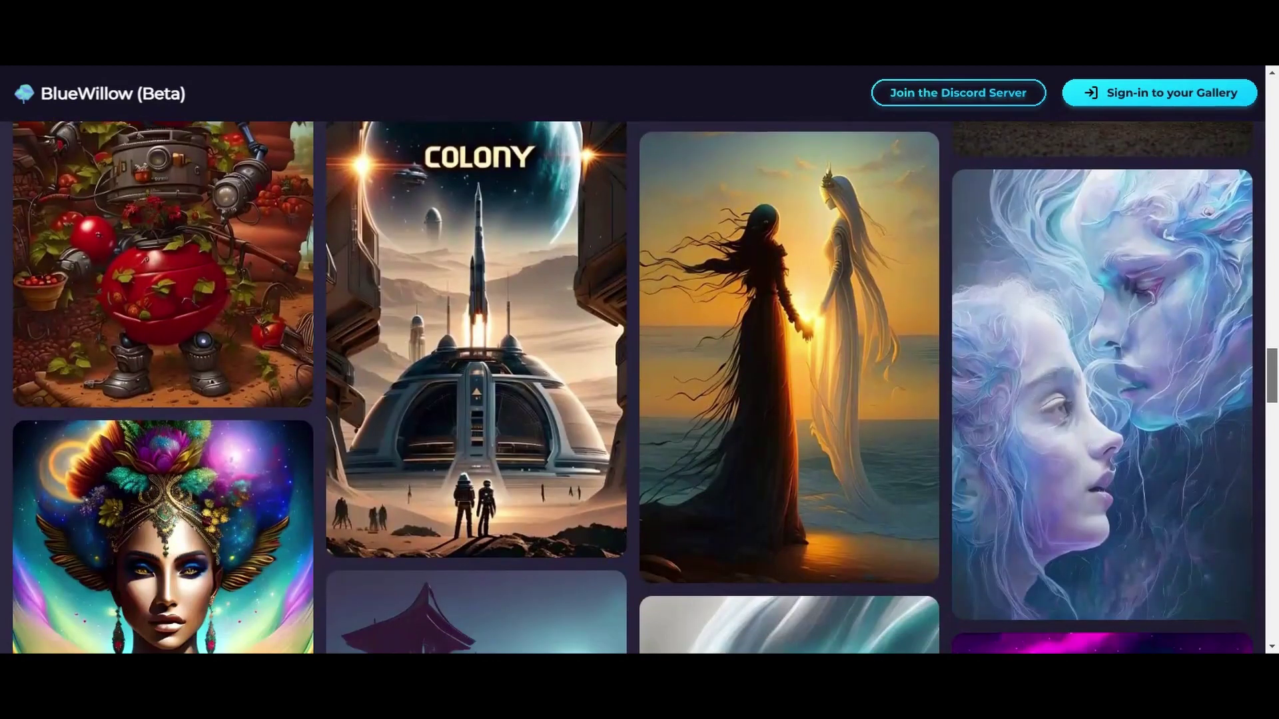
scroll(639, 386, down, 5)
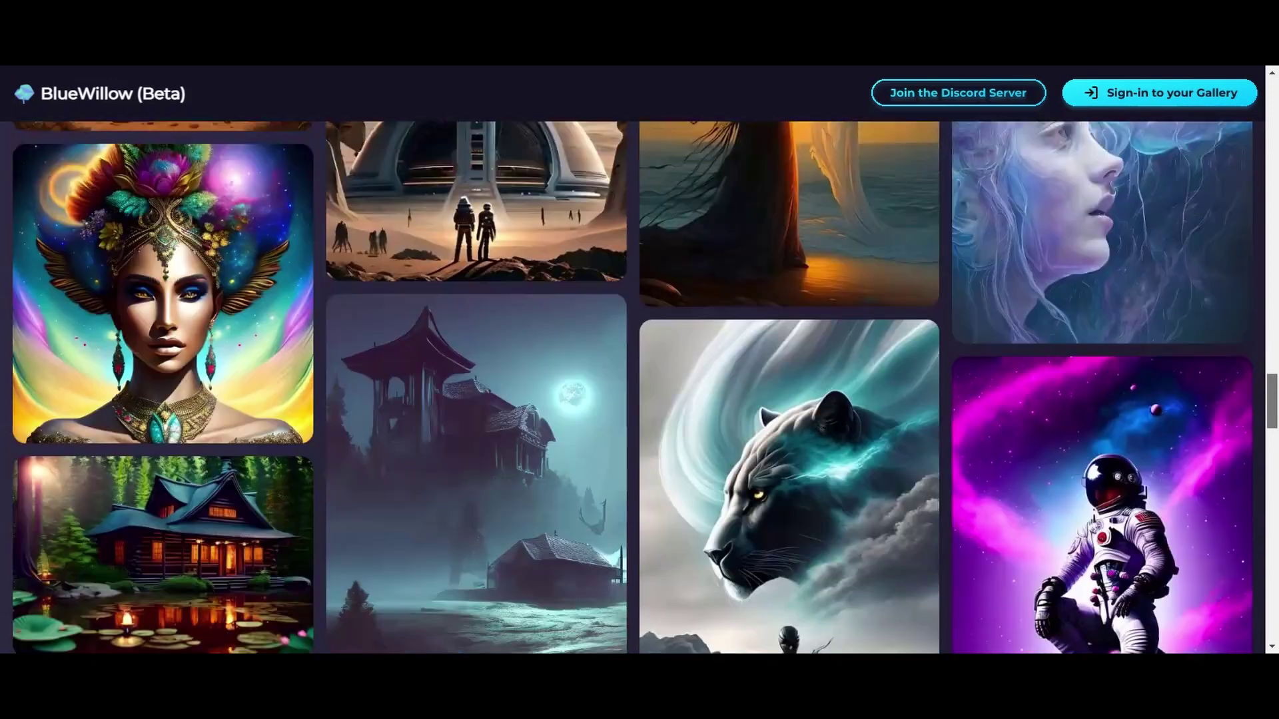